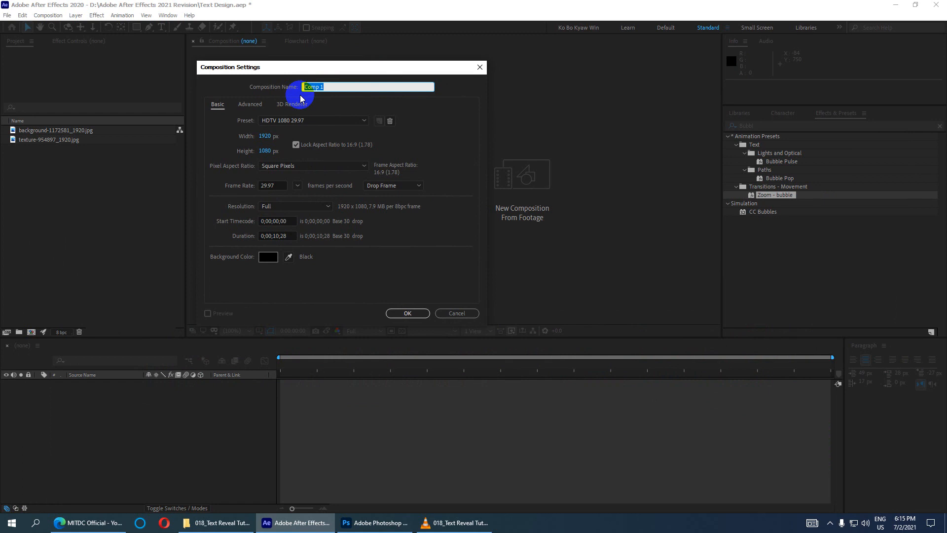
Step: Name the new composition Text Reveal and create it with the HDTV 1080 29.97 preset and a 0;00;10;28 duration
type("Text Reveal")
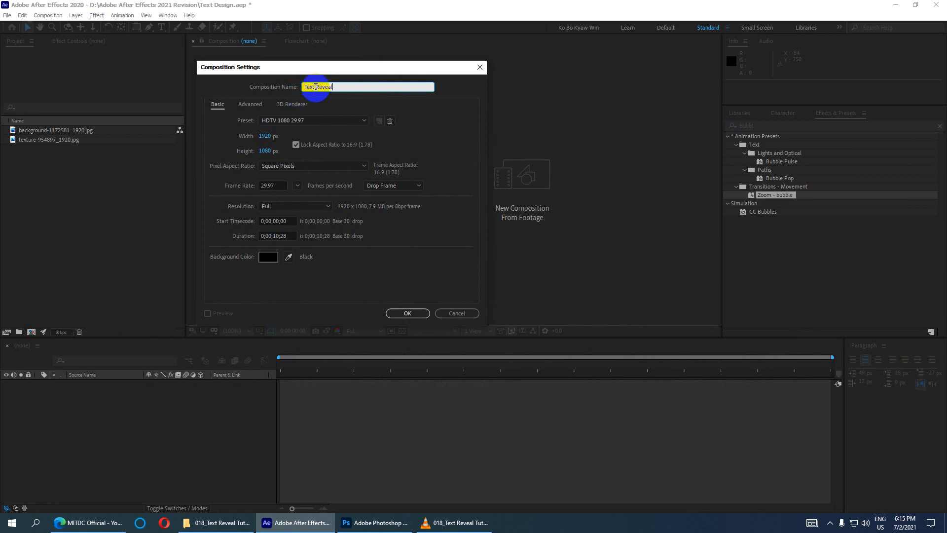
left_click_drag(348, 87, 260, 84)
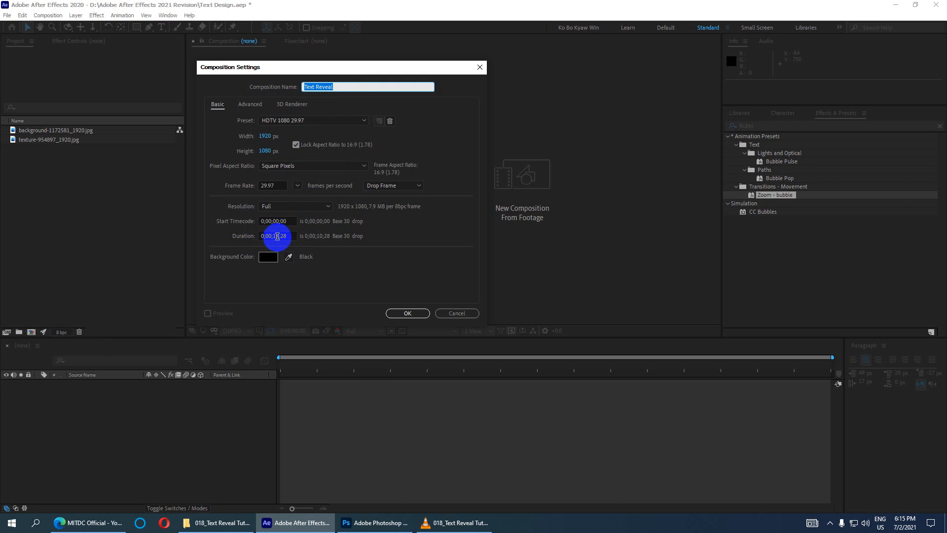
left_click(270, 235)
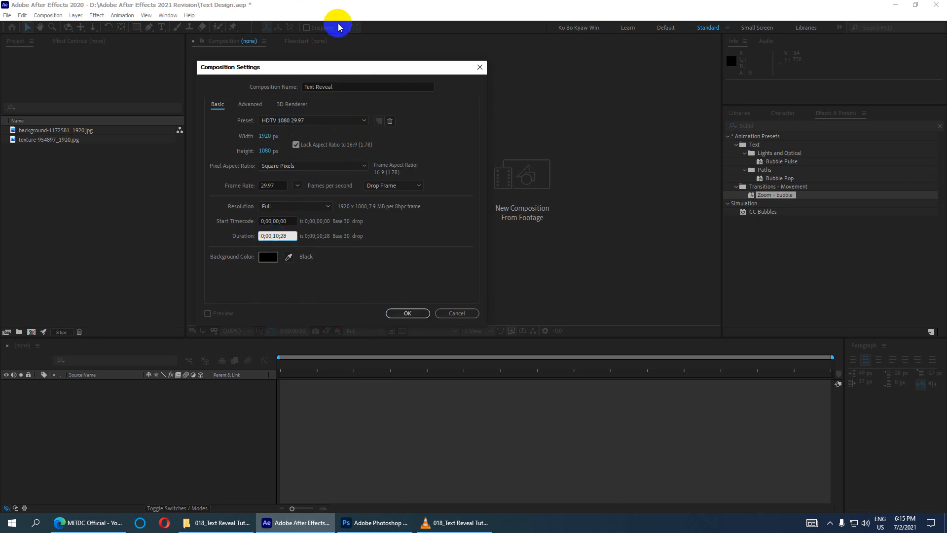
left_click(414, 312)
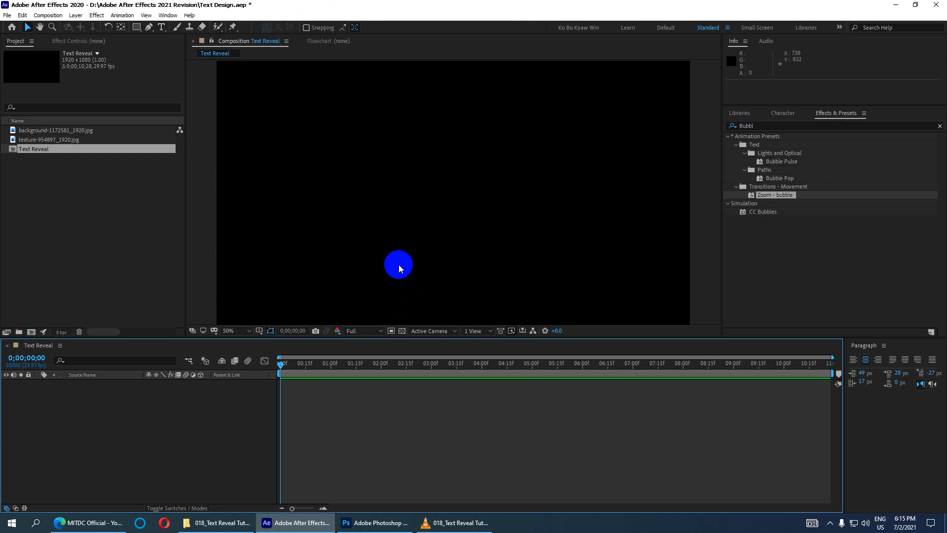
Step: Draw a thin horizontal rectangle shape about 1108 px wide and 52 px high, slightly above the composition's centre
key("comma")
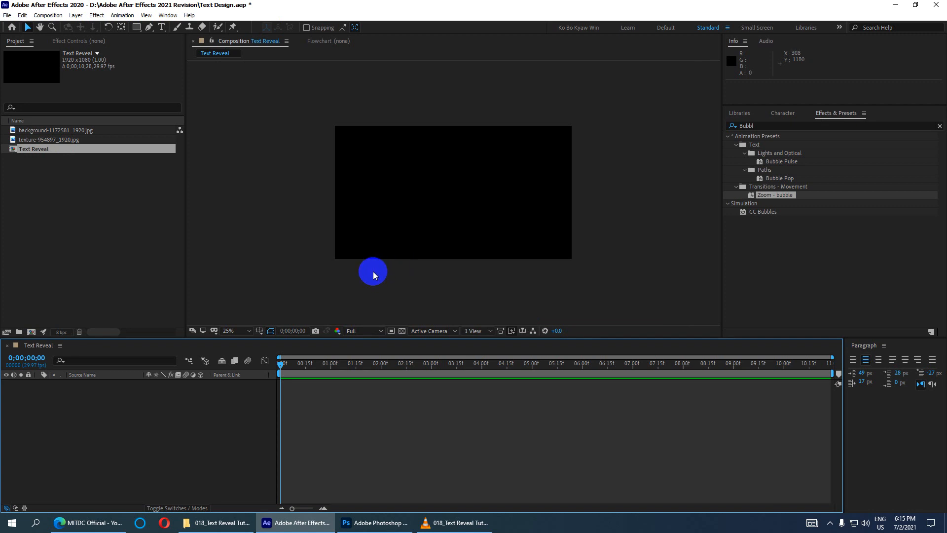
left_click_drag(136, 27, 188, 28)
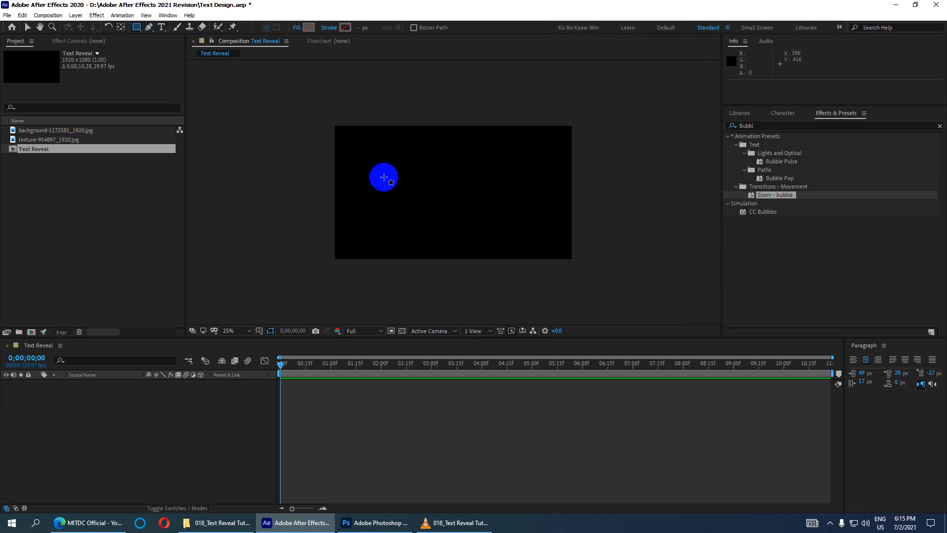
left_click_drag(387, 177, 524, 183)
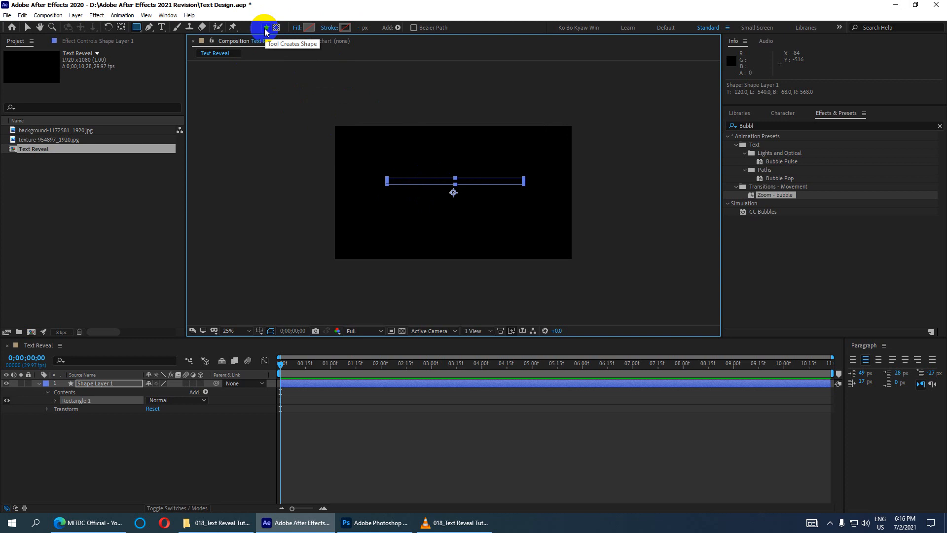
Step: Give the rectangle a solid colour fill and set that fill to bright red
left_click(294, 28)
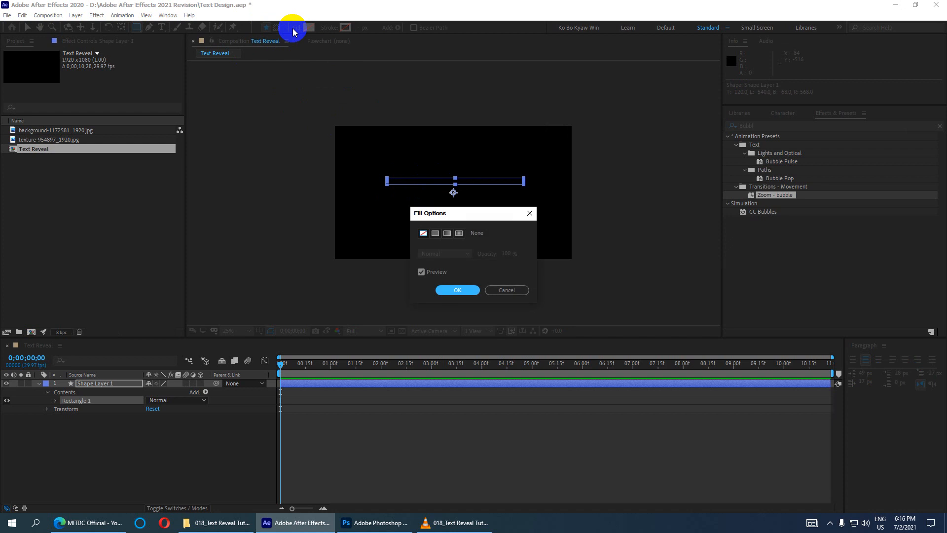
left_click(434, 235)
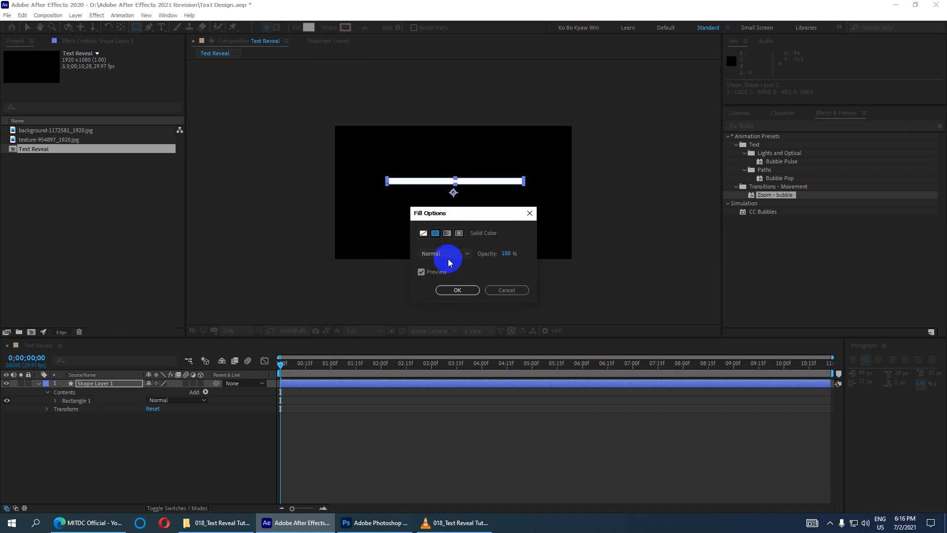
left_click(451, 289)
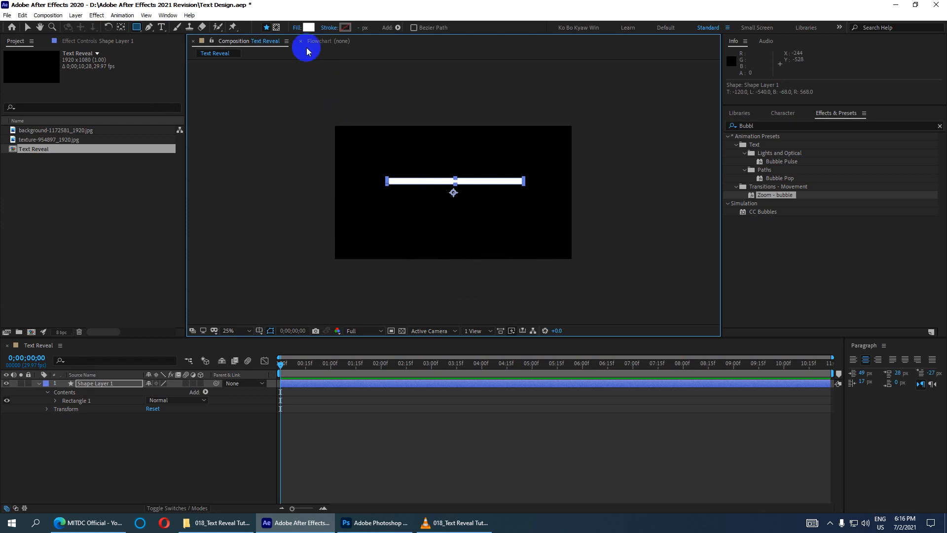
left_click(308, 27)
left_click_drag(612, 91, 621, 83)
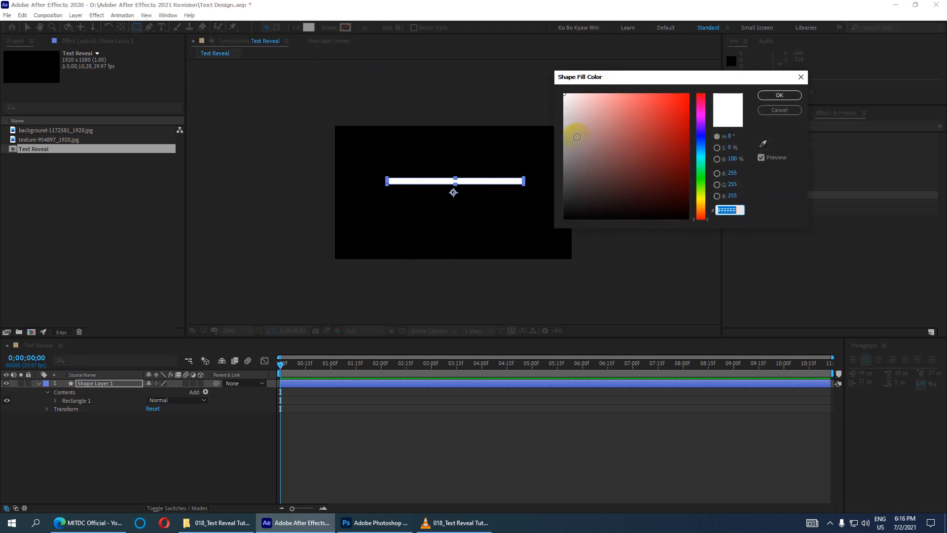
left_click_drag(666, 105, 732, 76)
left_click(767, 96)
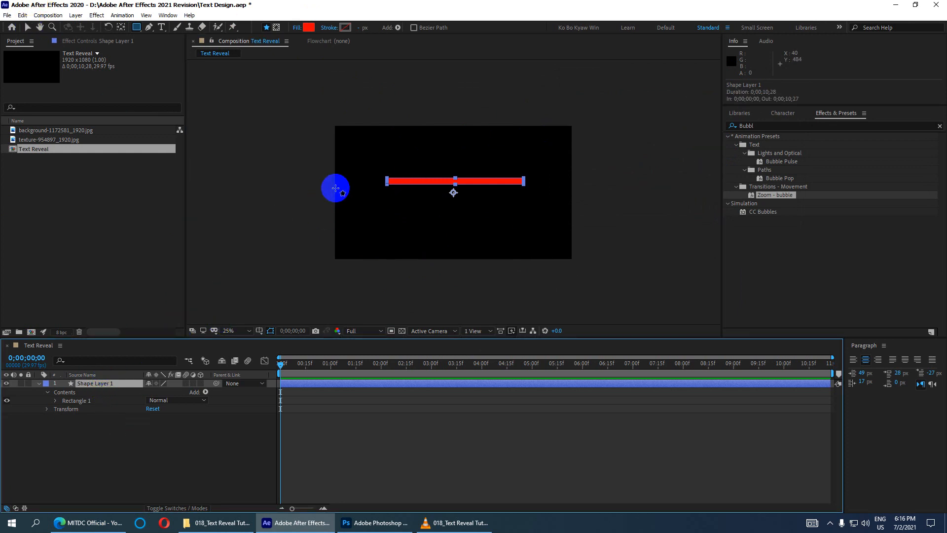
Step: Draw a rectangular mask about 1392 px wide and 220 px high on the shape layer, extending beyond both ends of the bar
left_click(137, 31)
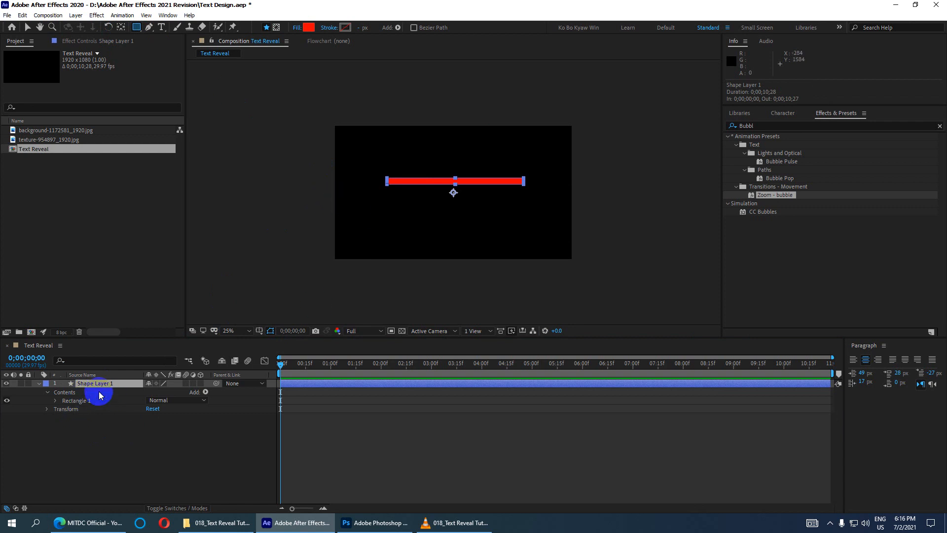
left_click(277, 28)
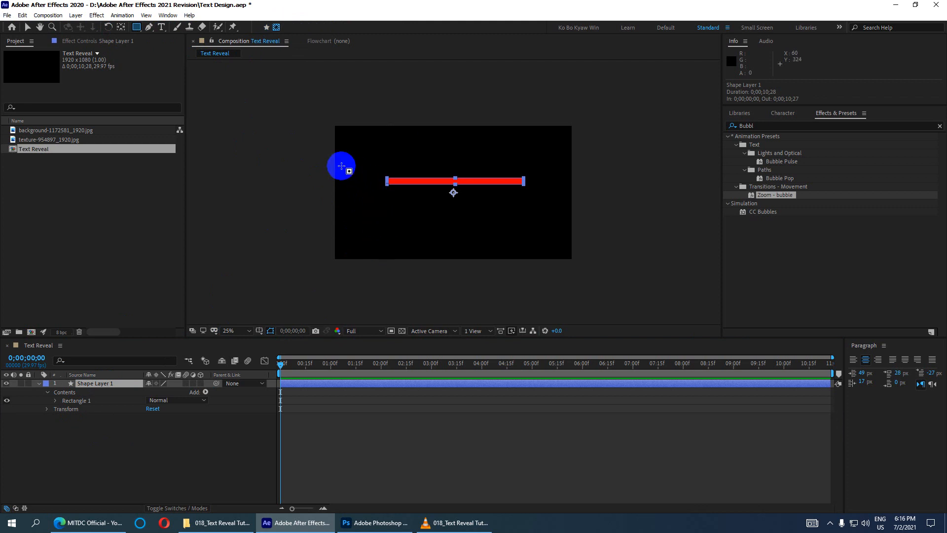
left_click_drag(371, 178, 543, 205)
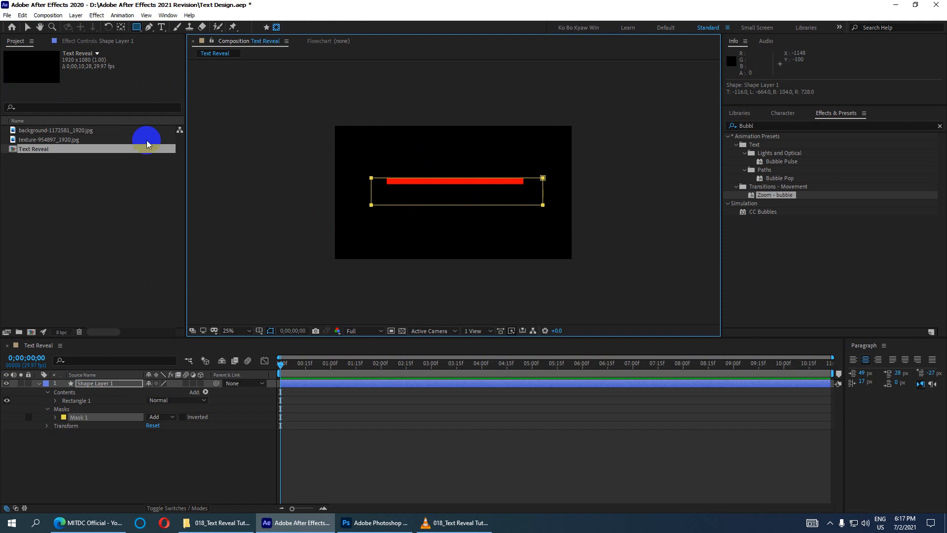
Step: Nudge the mask upward until it surrounds the red bar with space above and below
key("Up")
key("Up")
key("Up")
key("Up")
key("Up")
key("Up")
key("Up")
key("Up")
key("Up")
key("Up")
key("Up")
key("Up")
key("Up")
key("Up")
key("Up")
key("Up")
key("Up")
key("Up")
key("Up")
key("Up")
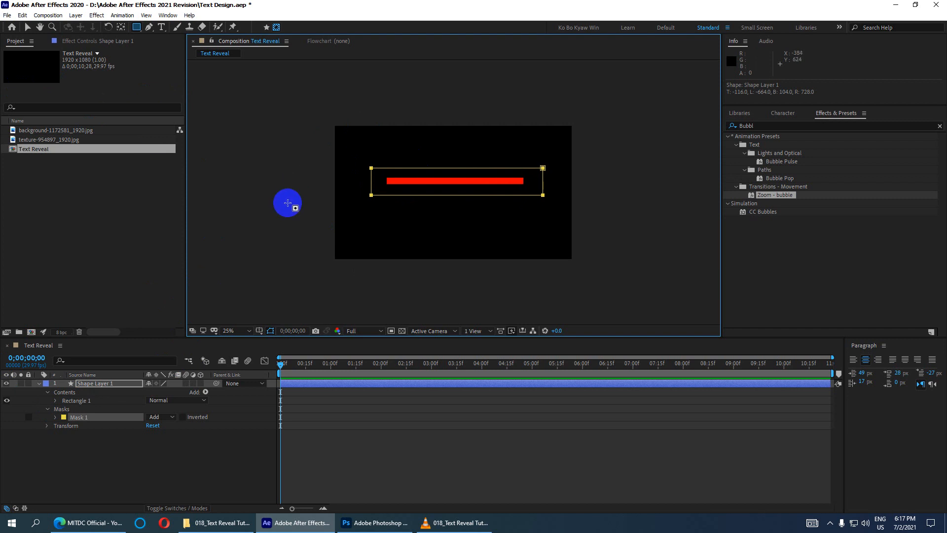
Step: Shift the mask left until it clears the bar, and add a Mask Path keyframe at 0;00;01;00
left_click(26, 30)
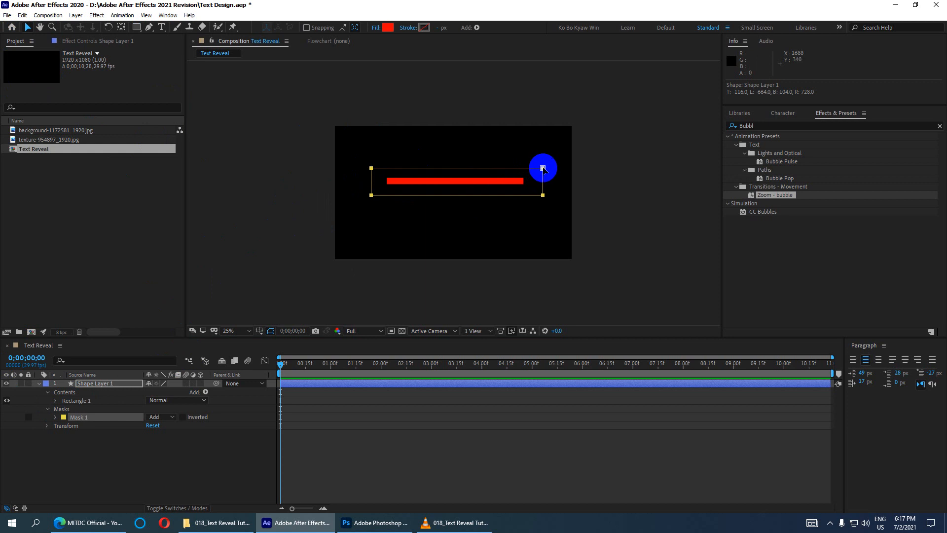
left_click_drag(543, 168, 381, 167)
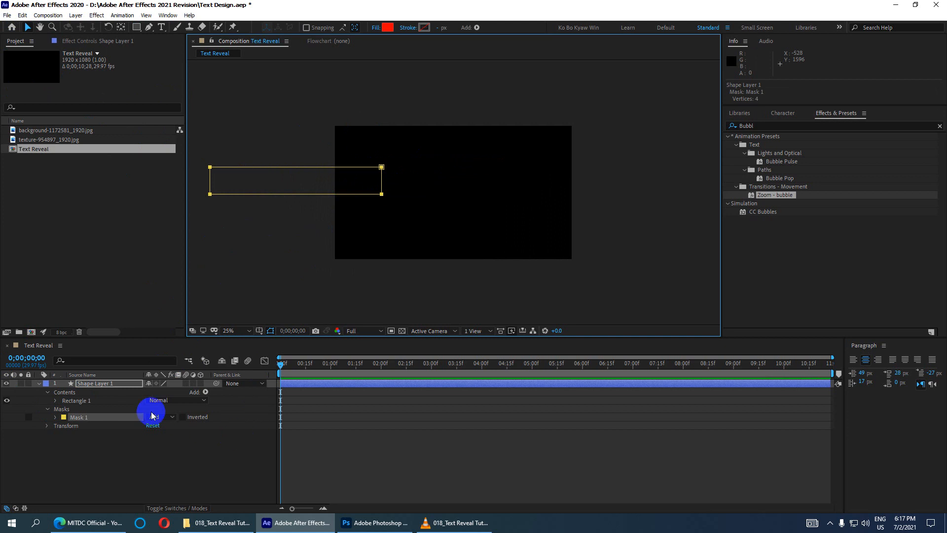
left_click(79, 420)
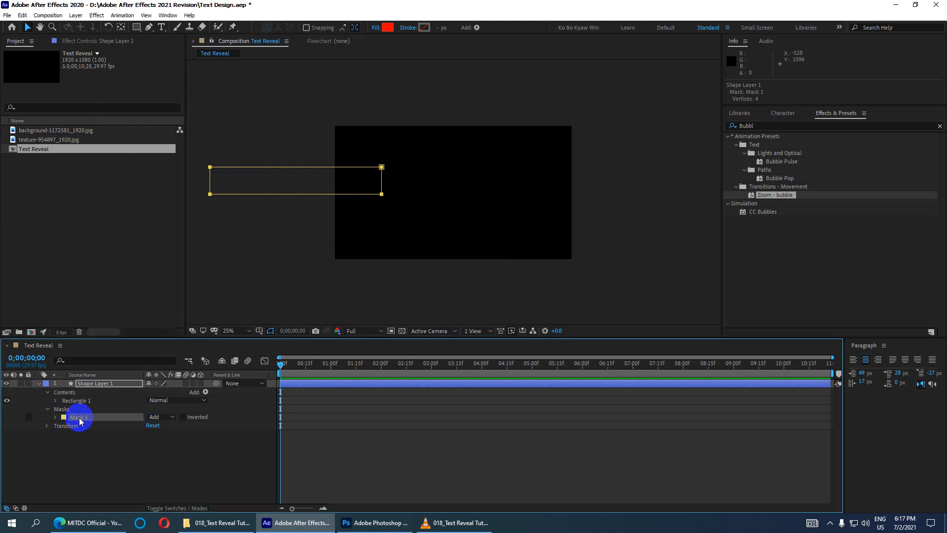
key("m")
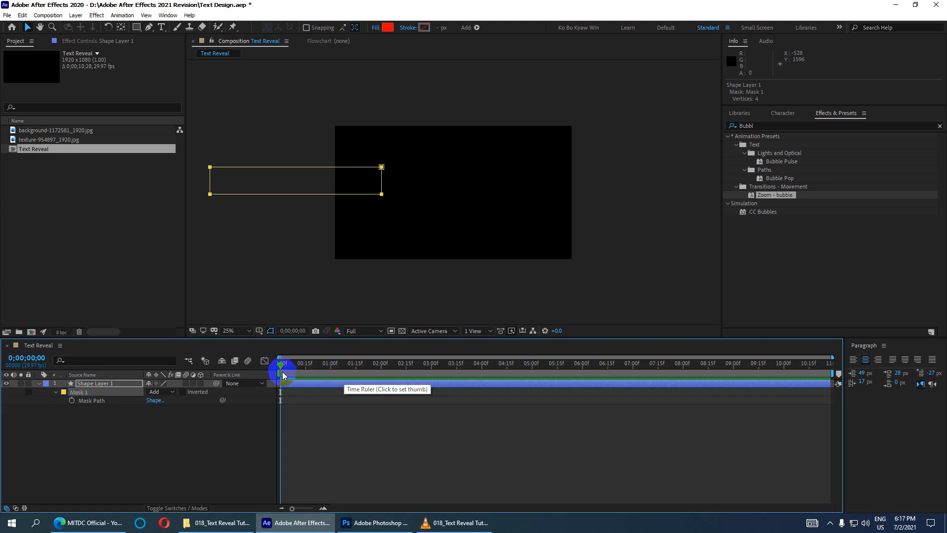
left_click_drag(280, 365, 353, 374)
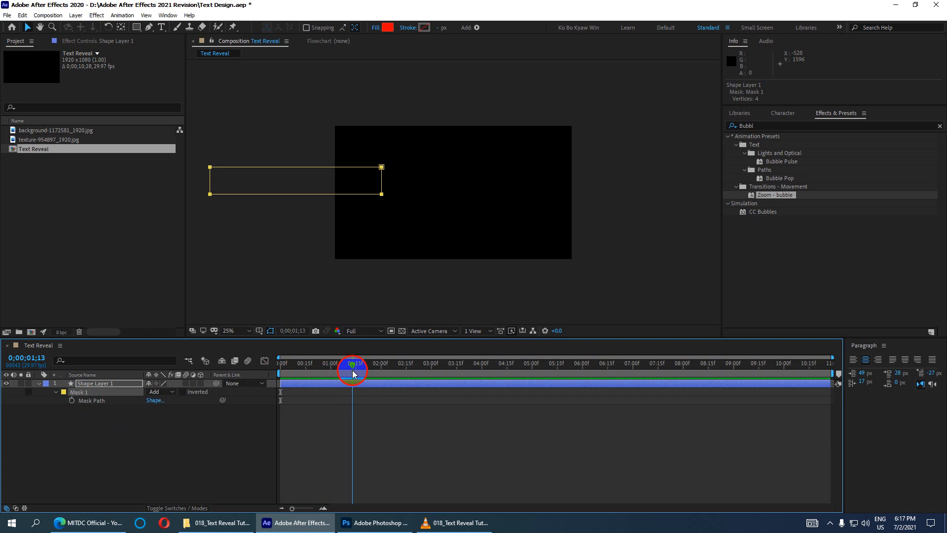
left_click(26, 358)
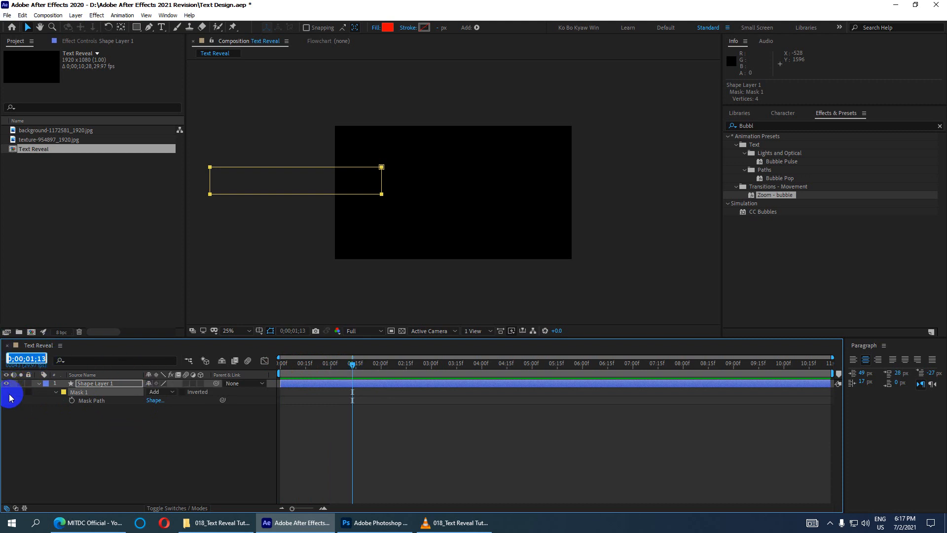
type("0100")
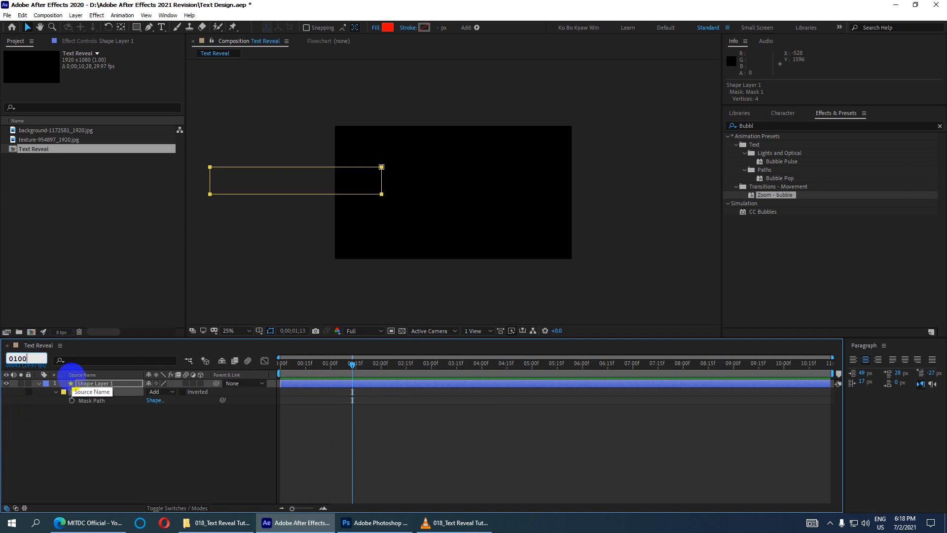
key("Return")
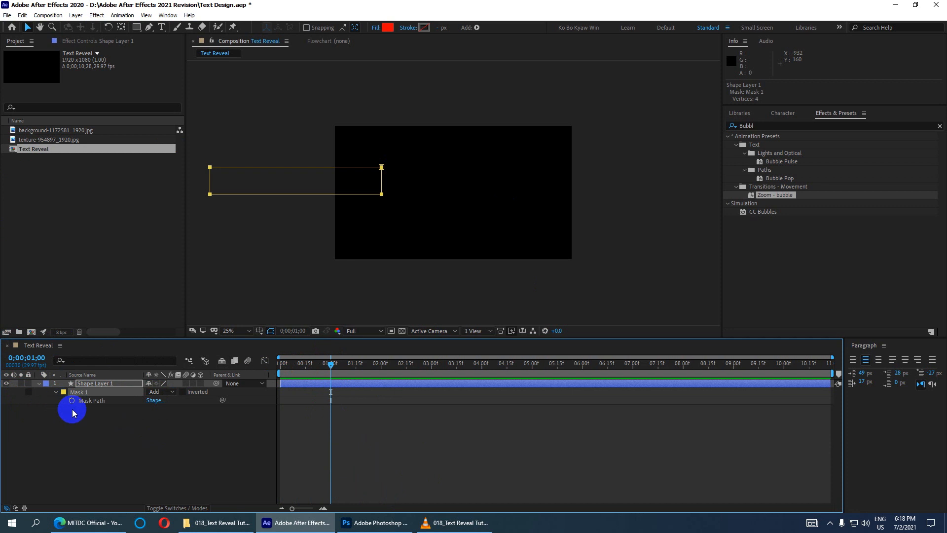
left_click(72, 400)
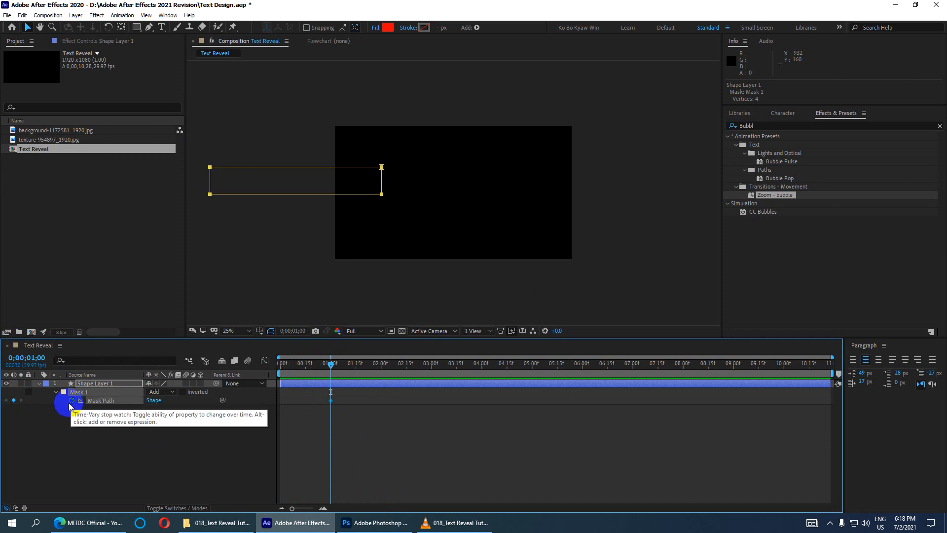
Step: At 0;00;06;00, move the mask back over the whole red bar to keyframe the revealed position
left_click(27, 357)
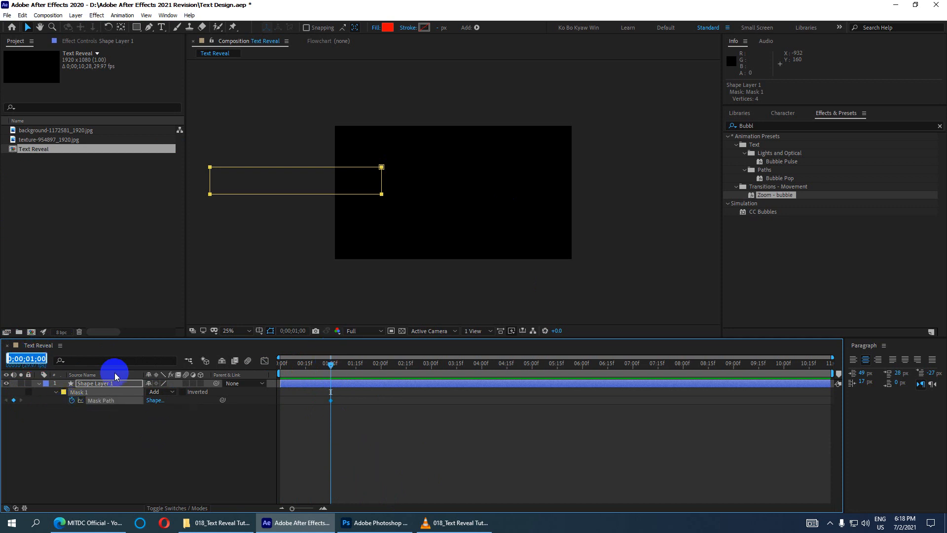
type("0600")
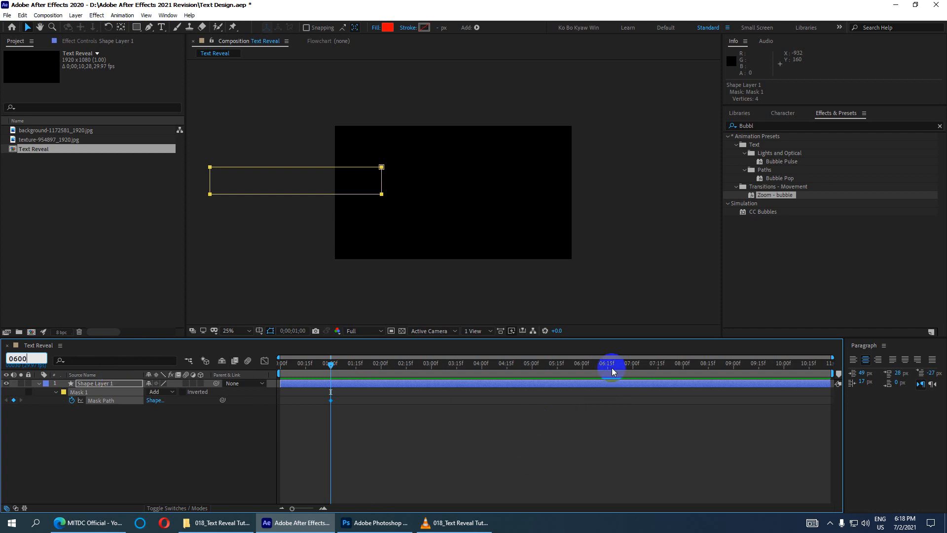
key("Return")
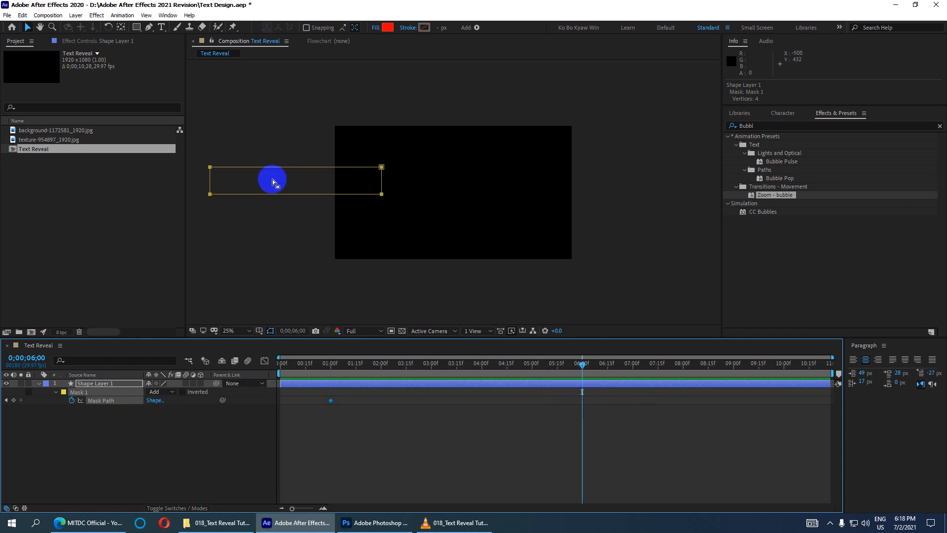
left_click(210, 167)
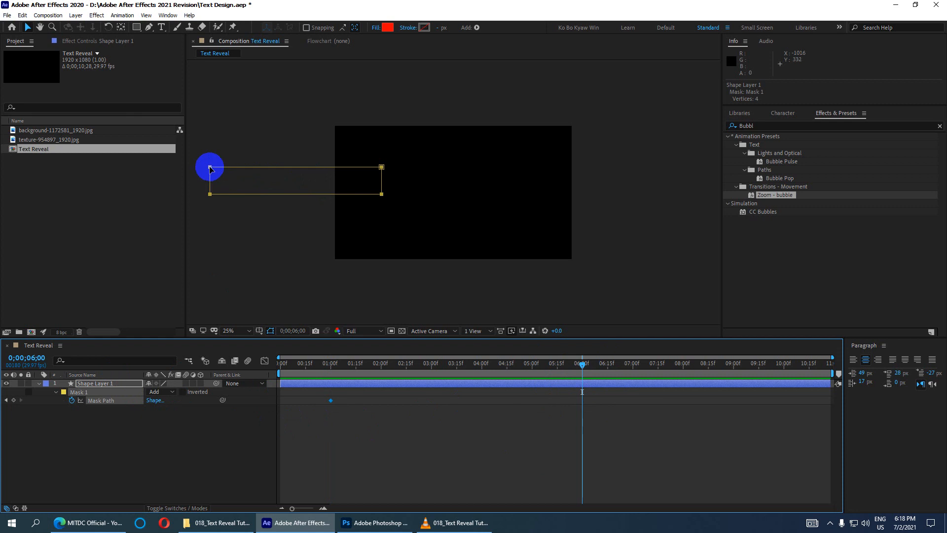
left_click_drag(210, 169, 367, 183)
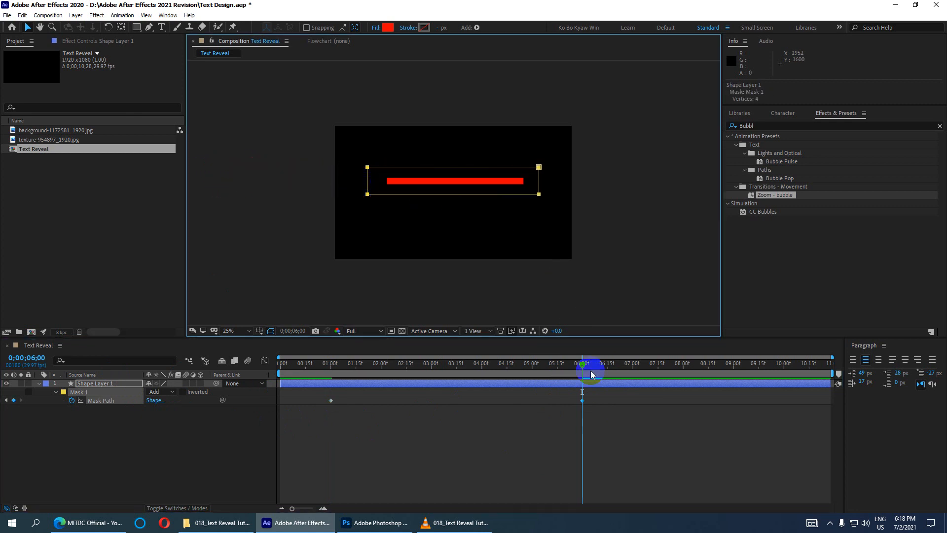
Step: Preview the bar's reveal animation from the start of the timeline
left_click_drag(584, 365, 245, 372)
key("space")
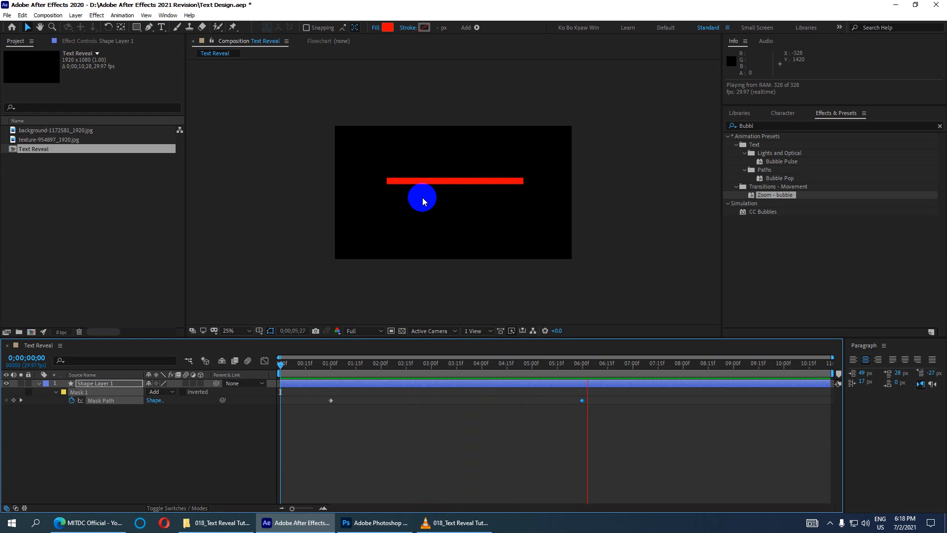
key("space")
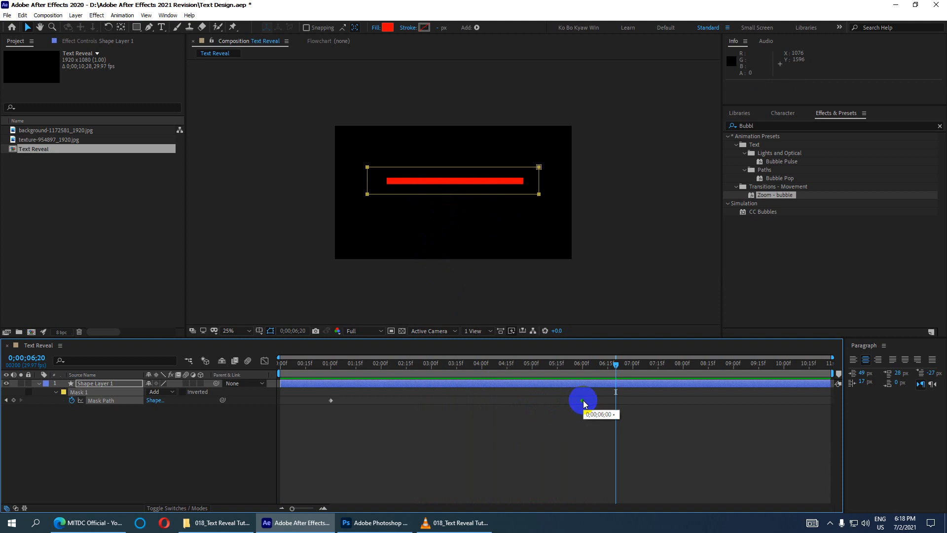
Step: Move the ending Mask Path keyframe earlier to 0;00;03;10 and preview the faster reveal from the start
left_click_drag(583, 401, 448, 401)
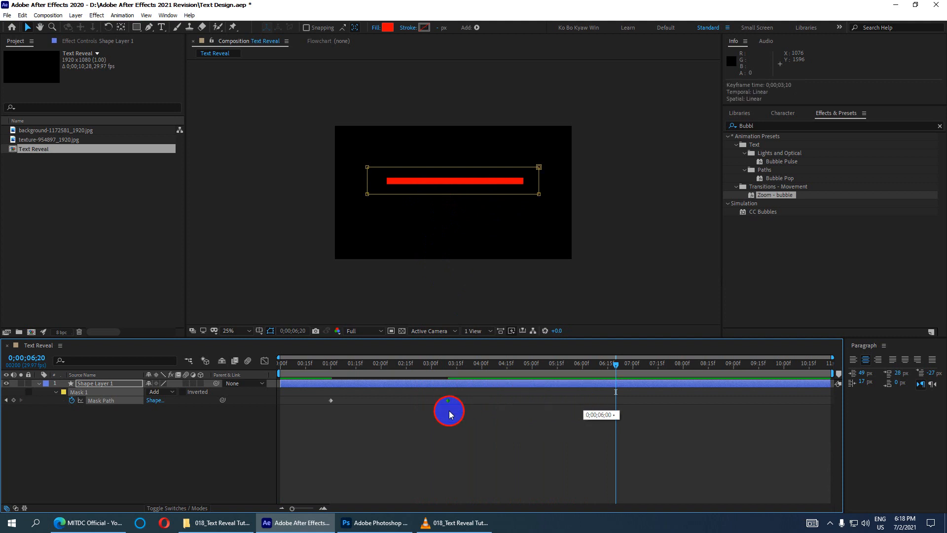
left_click_drag(351, 365, 262, 369)
key("space")
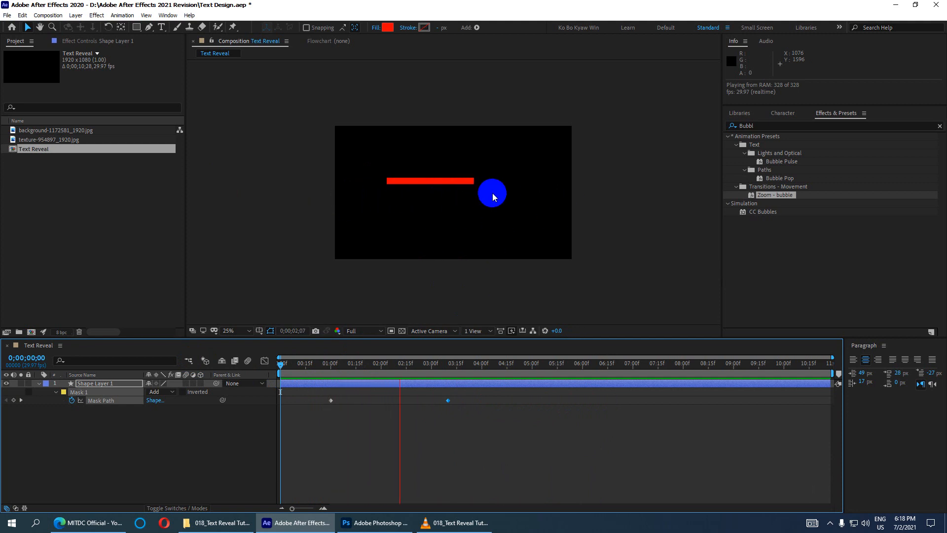
key("space")
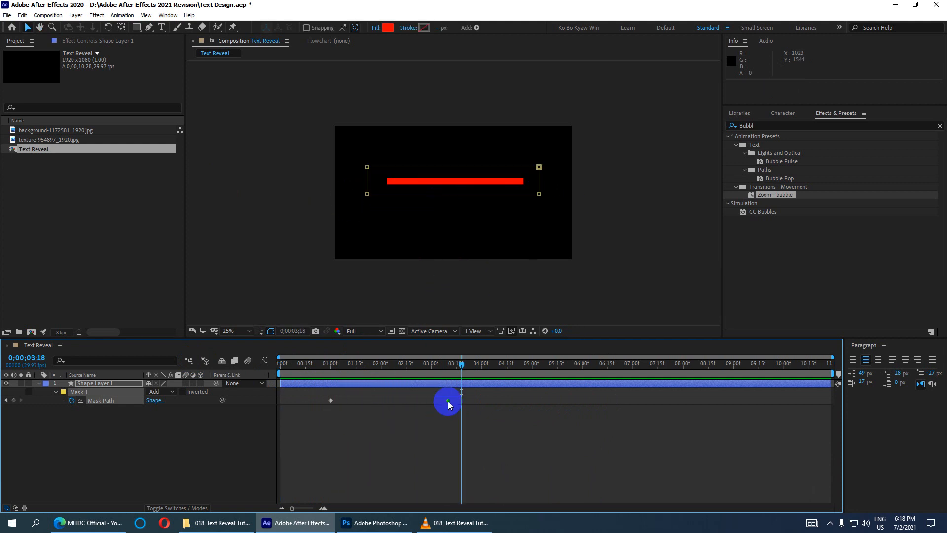
Step: Move the ending Mask Path keyframe earlier to about 2.5 seconds and preview the reveal from the start
left_click_drag(457, 363, 359, 373)
left_click_drag(447, 399, 408, 399)
left_click(390, 378)
key("space")
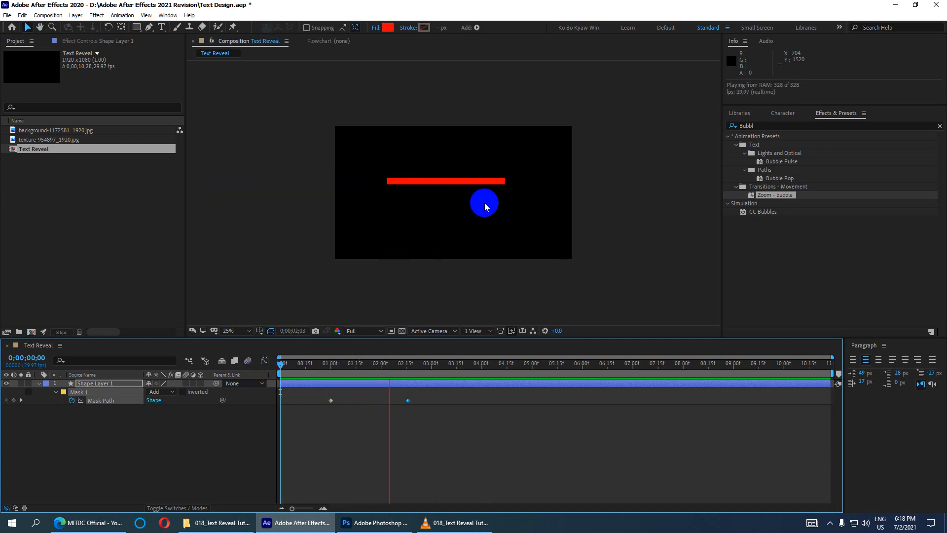
Step: Shift both Mask Path keyframes earlier so the first sits at 0;00;00;19, and go to 0;00;01;06 in mid-reveal
key("space")
left_click_drag(419, 398, 313, 405)
left_click_drag(311, 364, 340, 366)
Step: Set the red bar's Mask Feather to 25 pixels, inspect its soft edge up close, and fit the whole composition in view
scroll(414, 190, "up", 3)
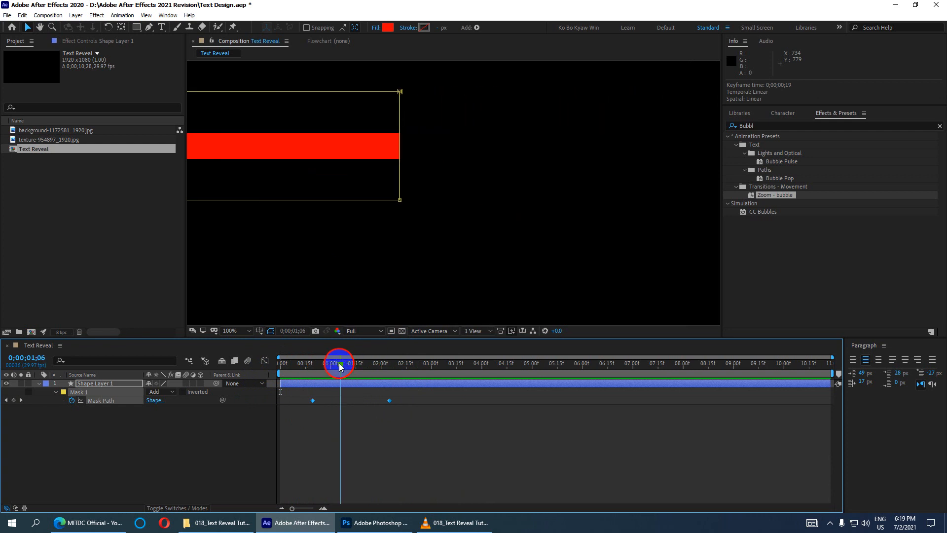
left_click(383, 250)
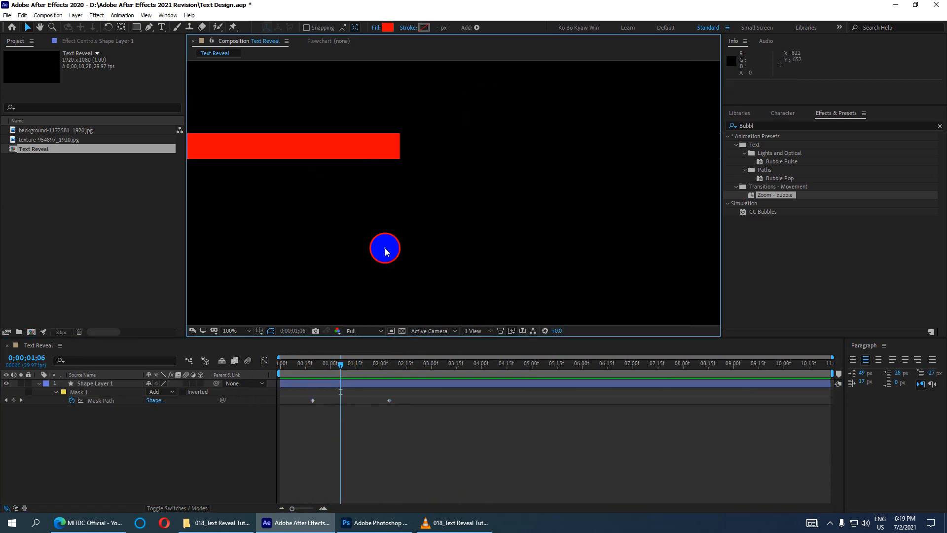
left_click(389, 147)
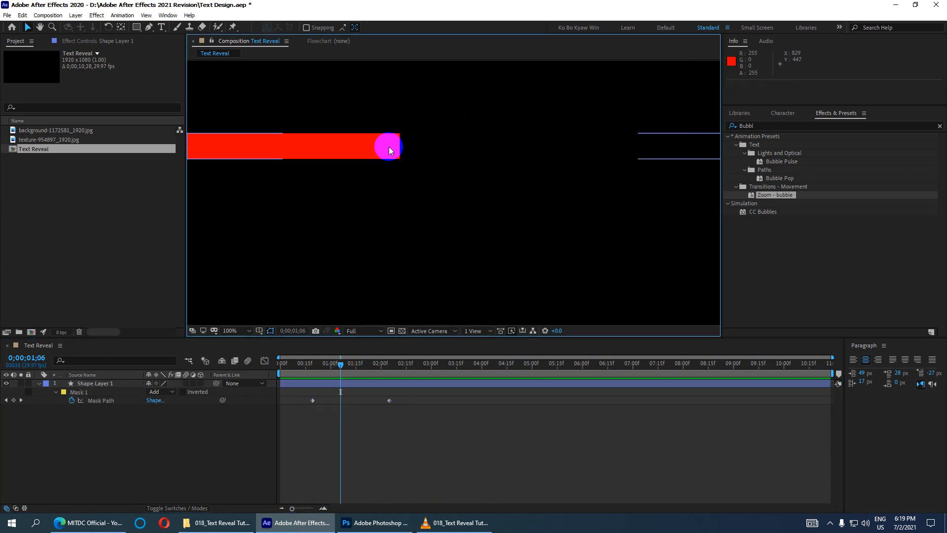
left_click(103, 385)
key("shift+f")
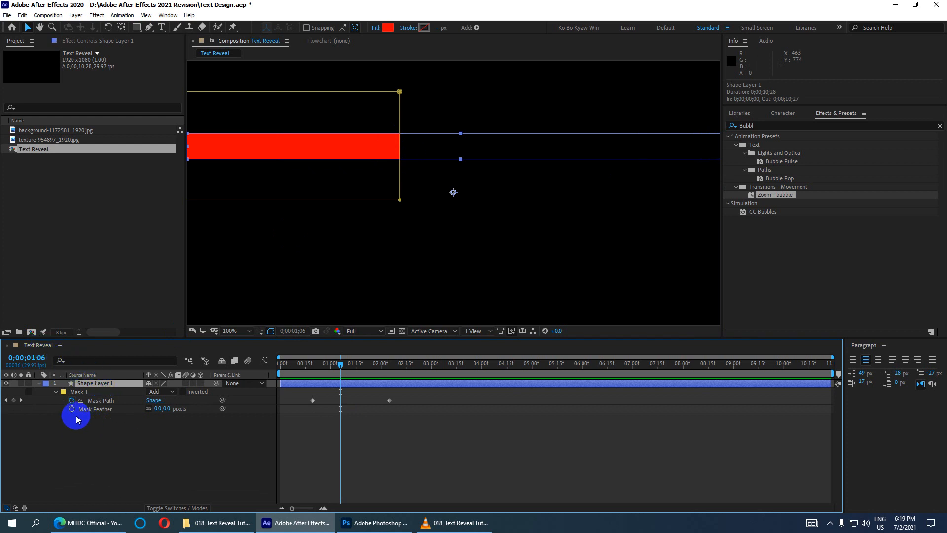
left_click(167, 408)
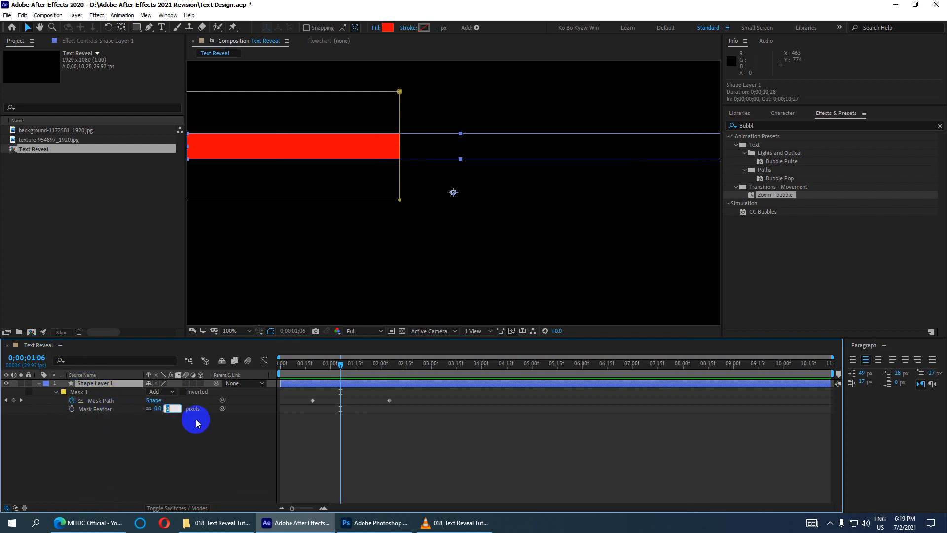
key("Return")
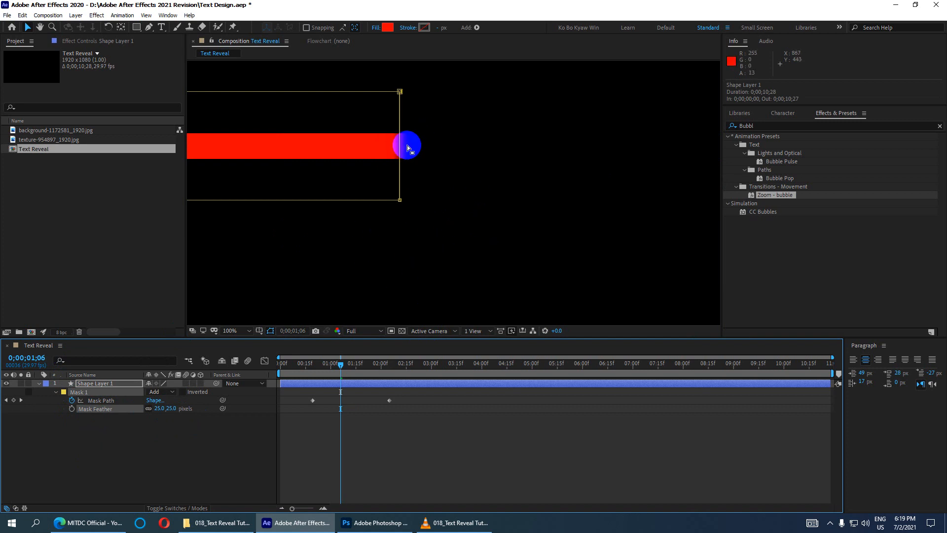
key("period")
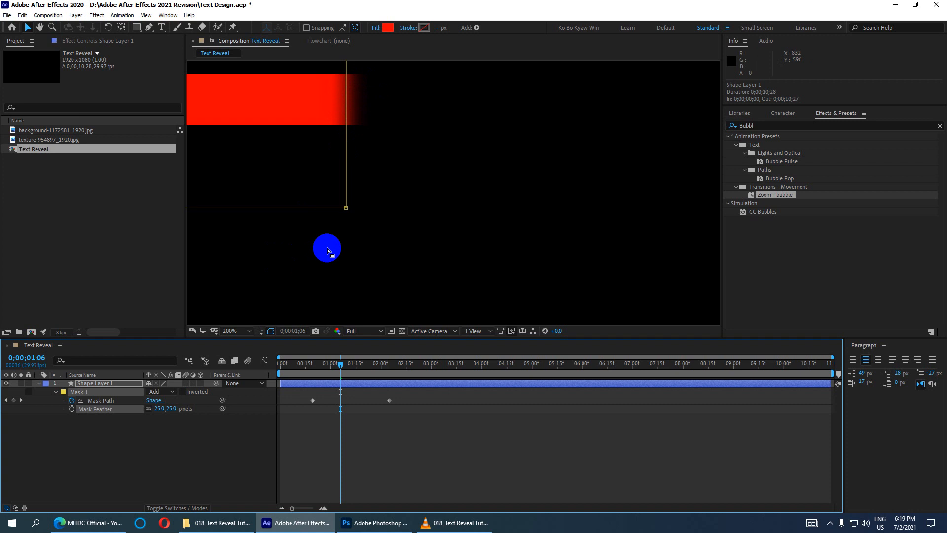
left_click(239, 331)
left_click(227, 355)
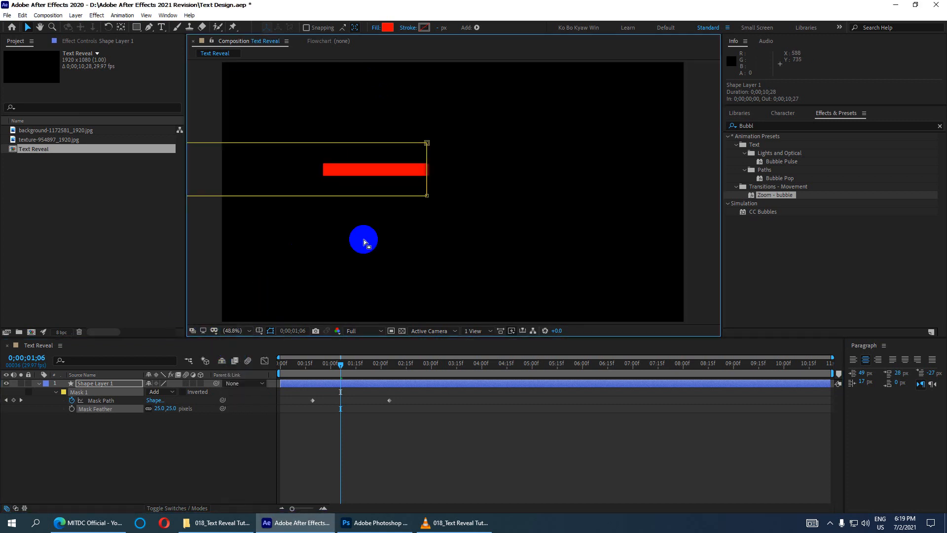
Step: At 0;00;02;20, with the bar layer collapsed and deselected, add a text layer reading "MITDC" below the bar
left_click_drag(342, 363, 414, 364)
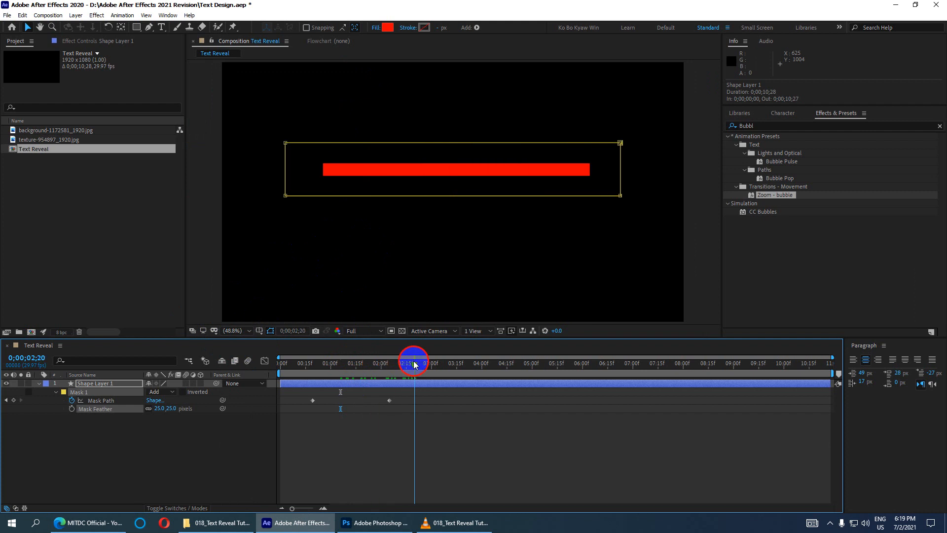
left_click(39, 383)
left_click(86, 414)
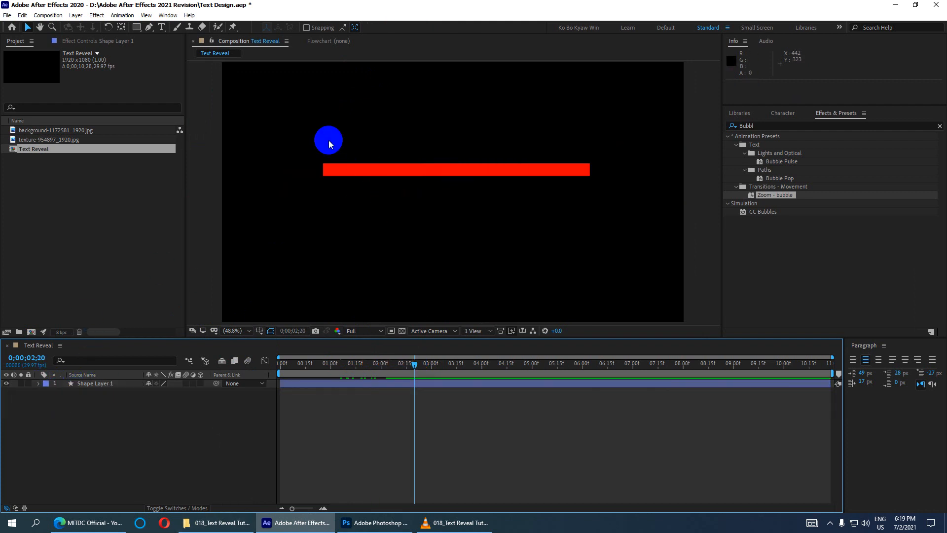
key("ctrl+t")
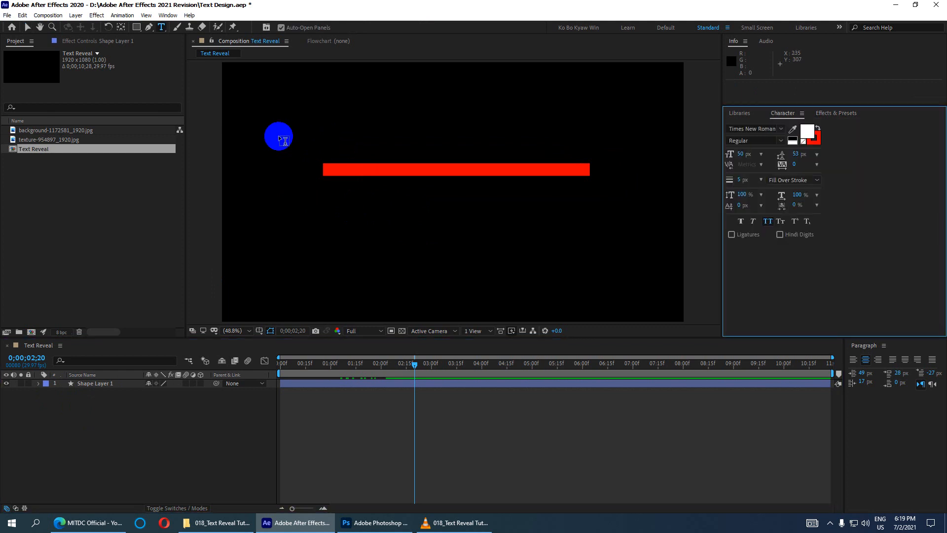
left_click(400, 200)
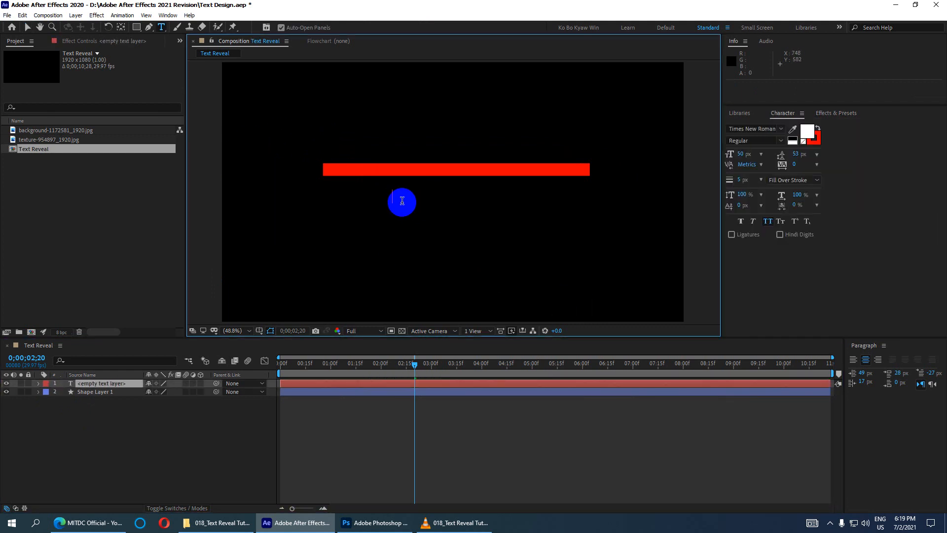
type("MI")
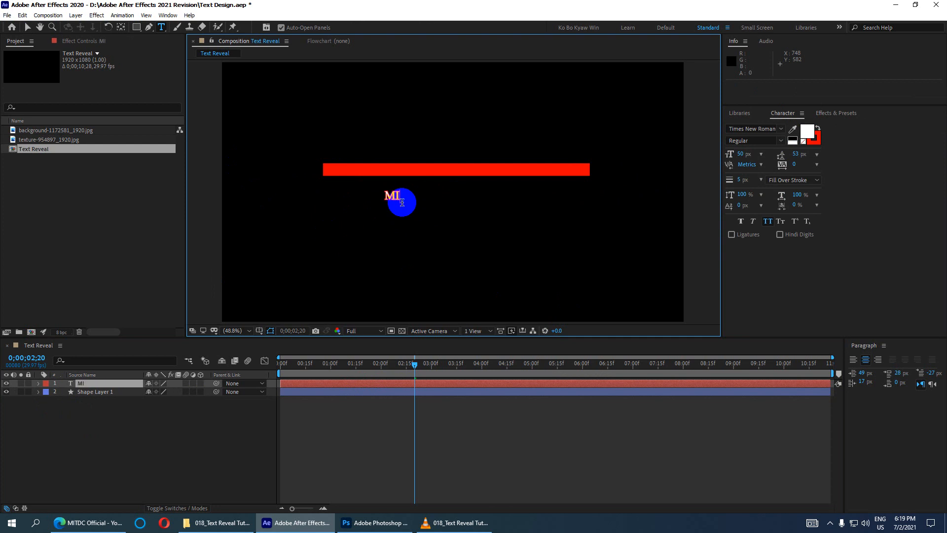
type("TDC")
Step: Set the MITDC text's font size to 193 px and place the text roughly centred below the red bar
double_click(403, 203)
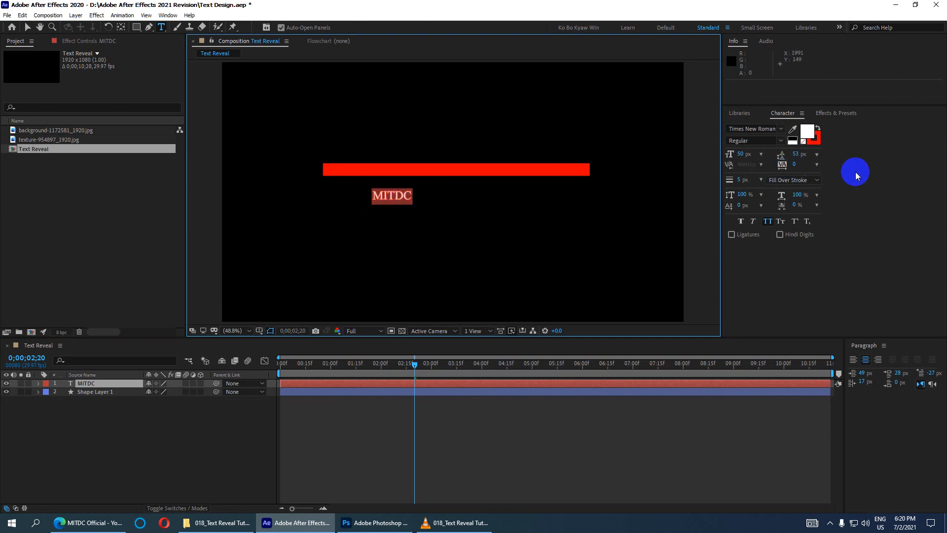
left_click_drag(740, 154, 823, 165)
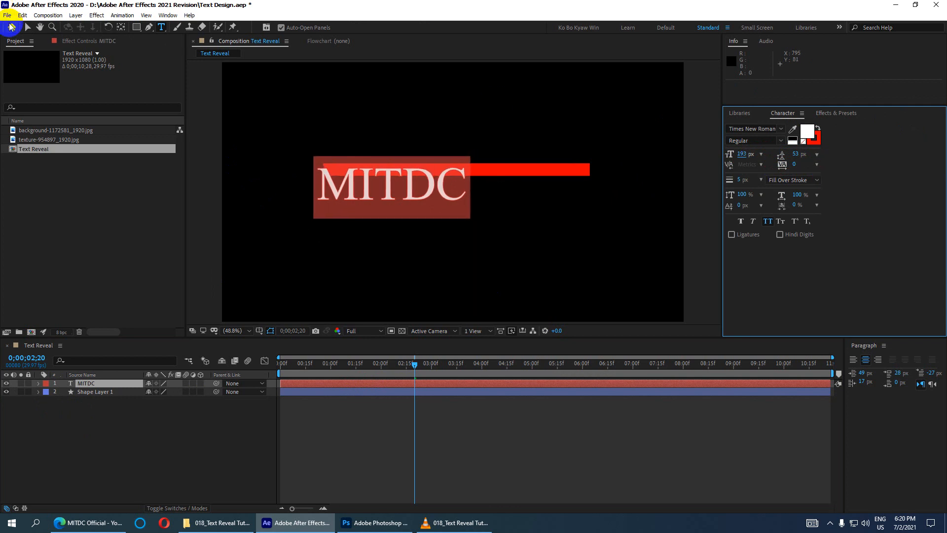
left_click(28, 28)
left_click_drag(422, 190, 483, 211)
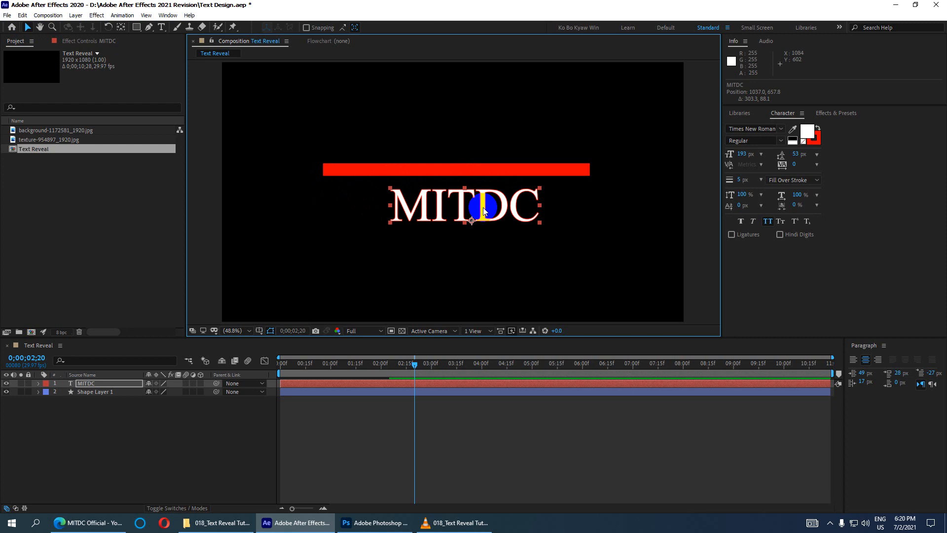
Step: Save the project and nudge the MITDC text up to just beneath the red bar, at position 1037.0, 620.9
key("ctrl+s")
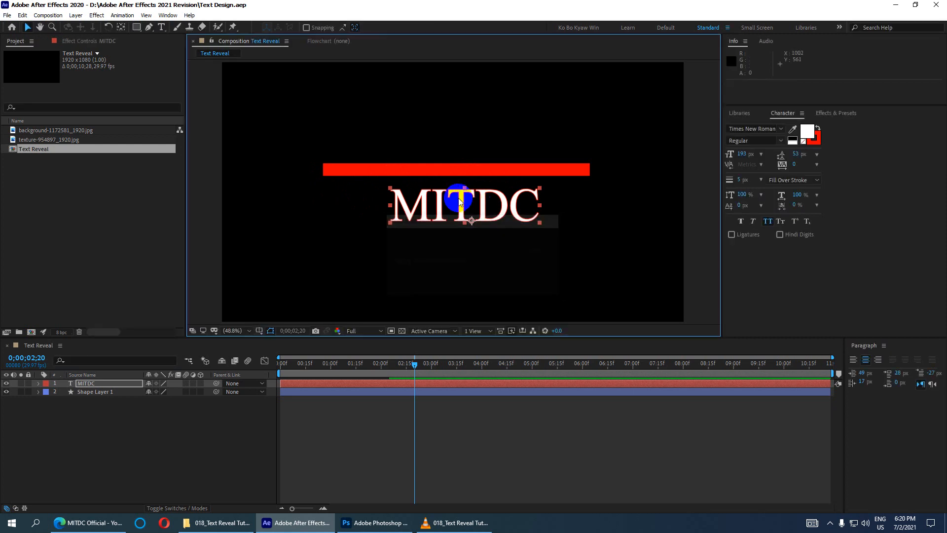
left_click_drag(464, 201, 463, 196)
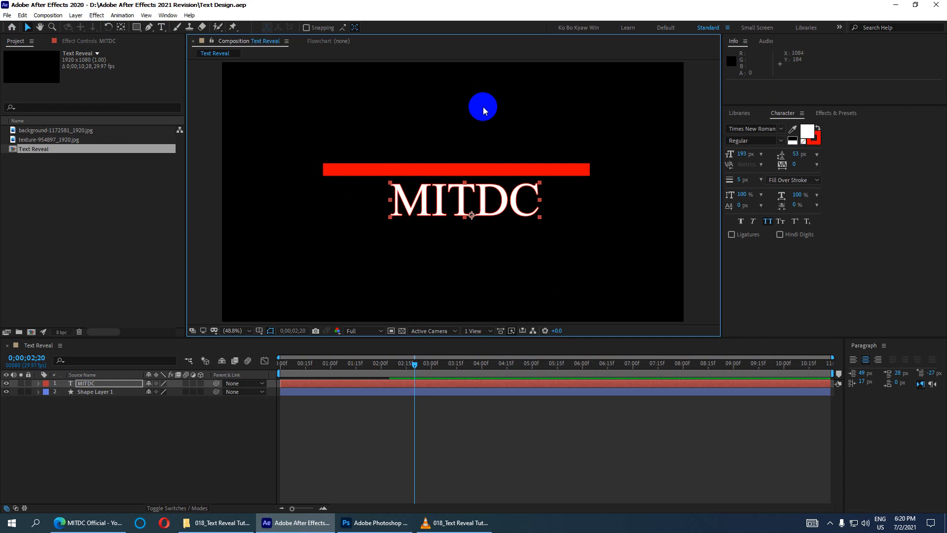
left_click(464, 192)
left_click_drag(463, 192, 464, 189)
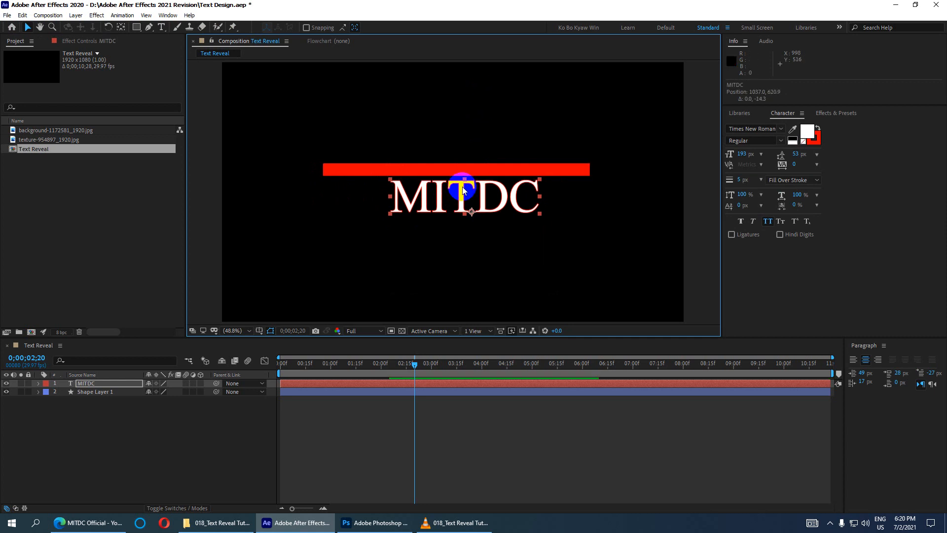
Step: Add a starting Position keyframe for the MITDC layer at 0;00;02;17
left_click(94, 383)
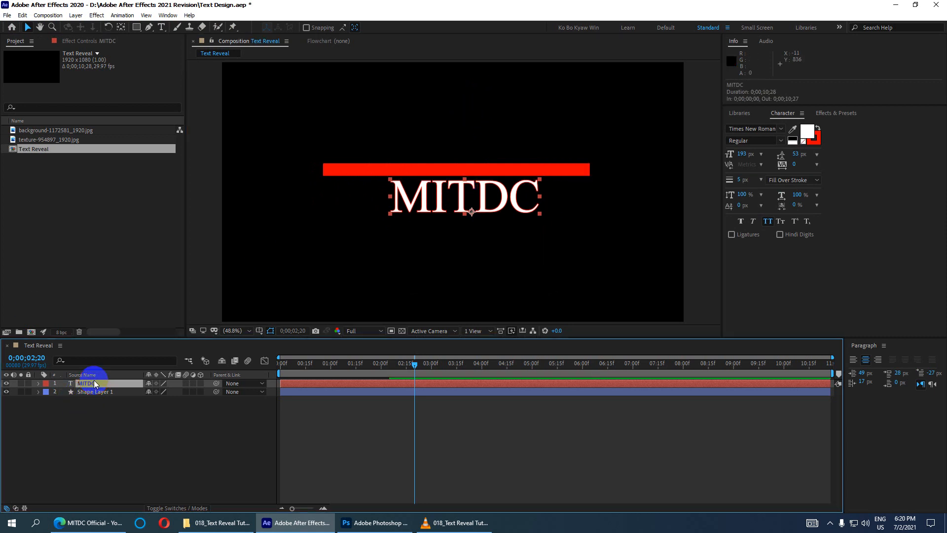
key("p")
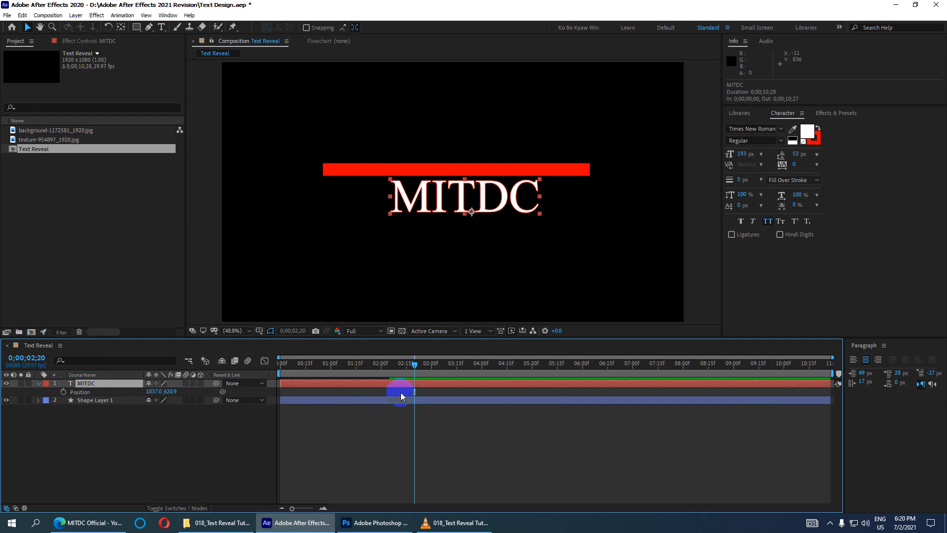
mouse_move(416, 365)
left_mouse_down()
mouse_move(308, 376)
mouse_move(419, 382)
mouse_move(357, 387)
mouse_move(411, 383)
left_mouse_up()
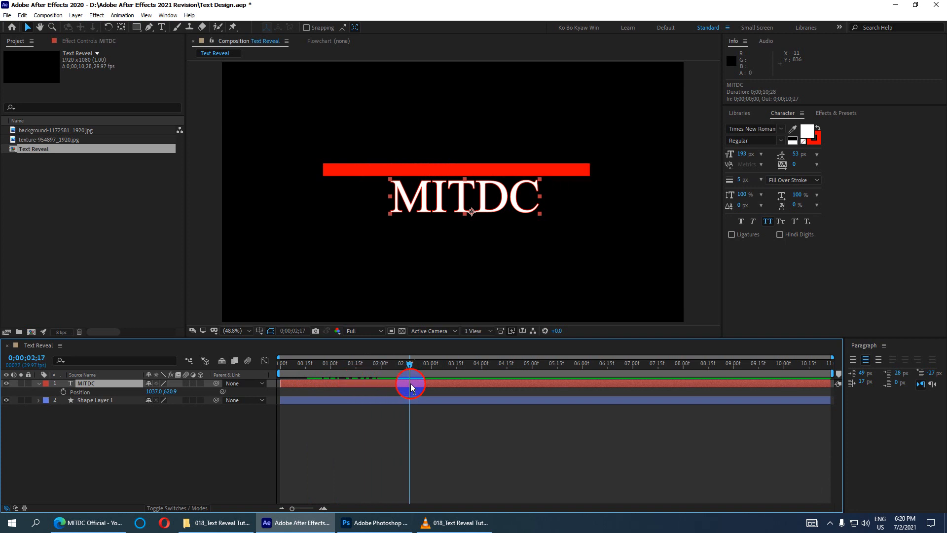
left_click(63, 392)
Step: At 0;00;03;21, move the MITDC text straight up 207 px so it sits on top of the bar, keyframing its end position
left_click_drag(406, 366, 552, 363)
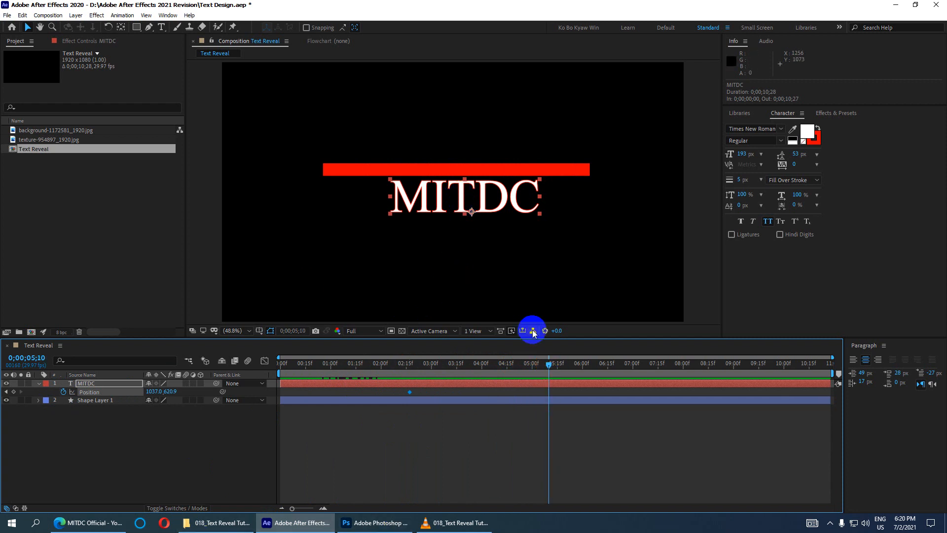
left_click_drag(548, 365, 468, 372)
left_click(464, 199)
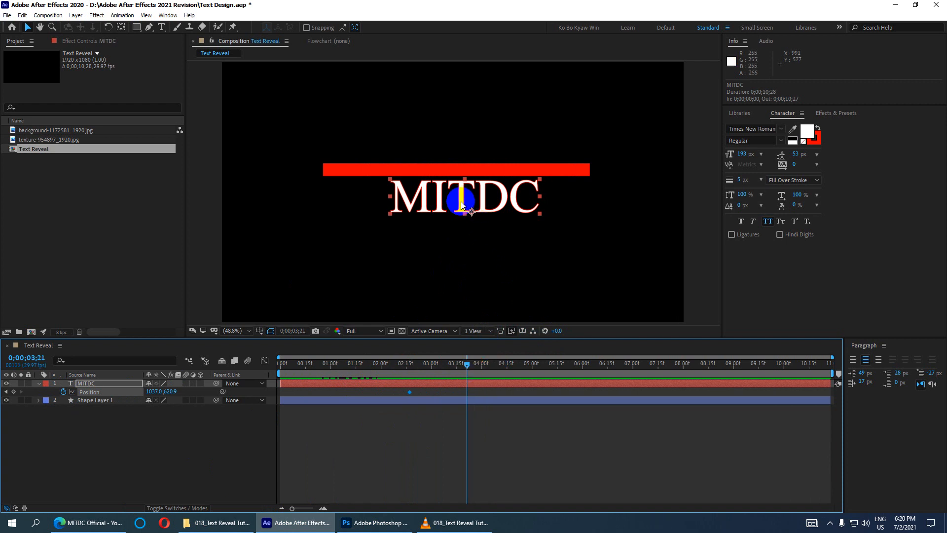
left_click_drag(462, 204, 462, 154)
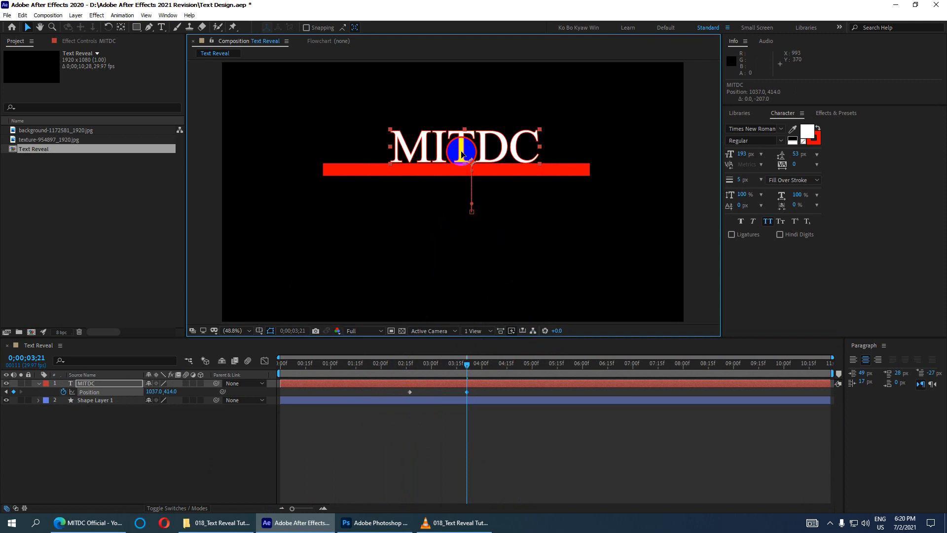
Step: Preview the bar reveal and the rising MITDC text from the start of the timeline
left_click(465, 363)
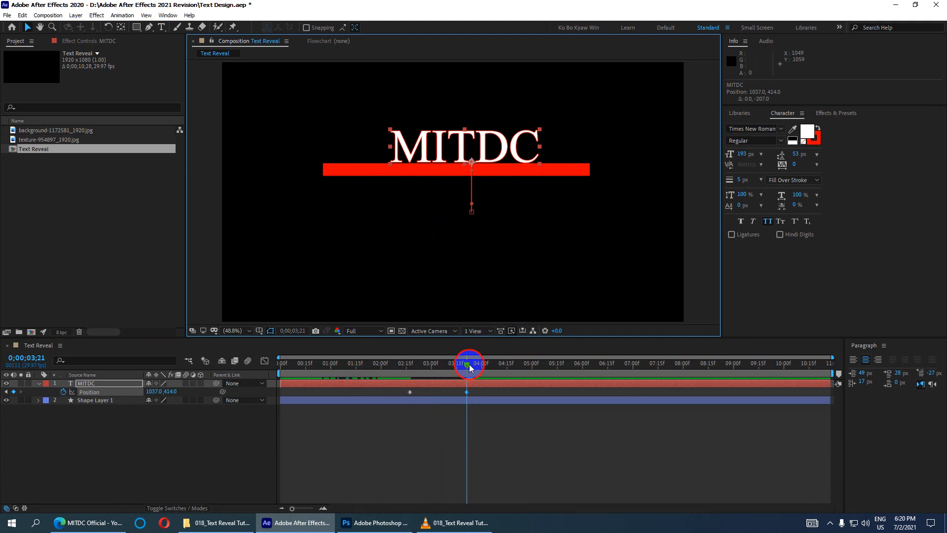
left_click_drag(469, 364, 195, 396)
key("space")
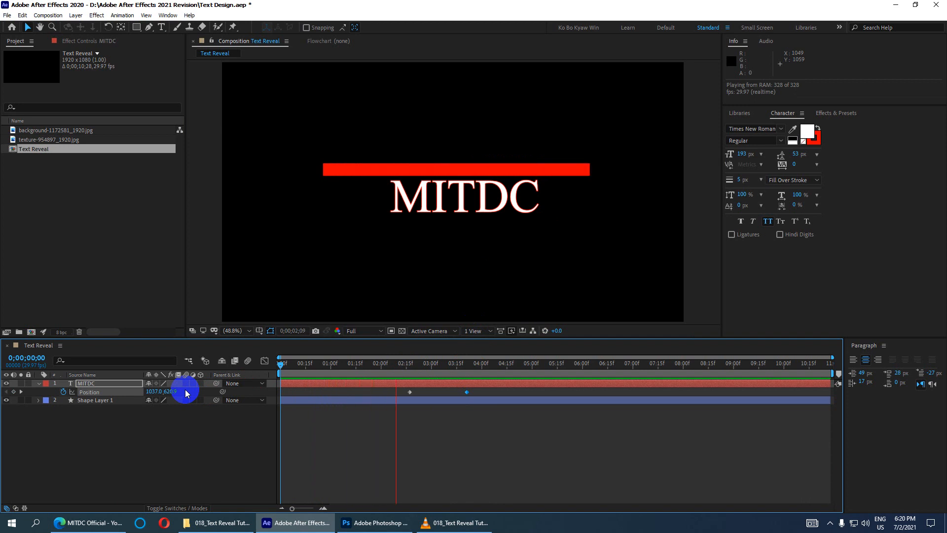
key("space")
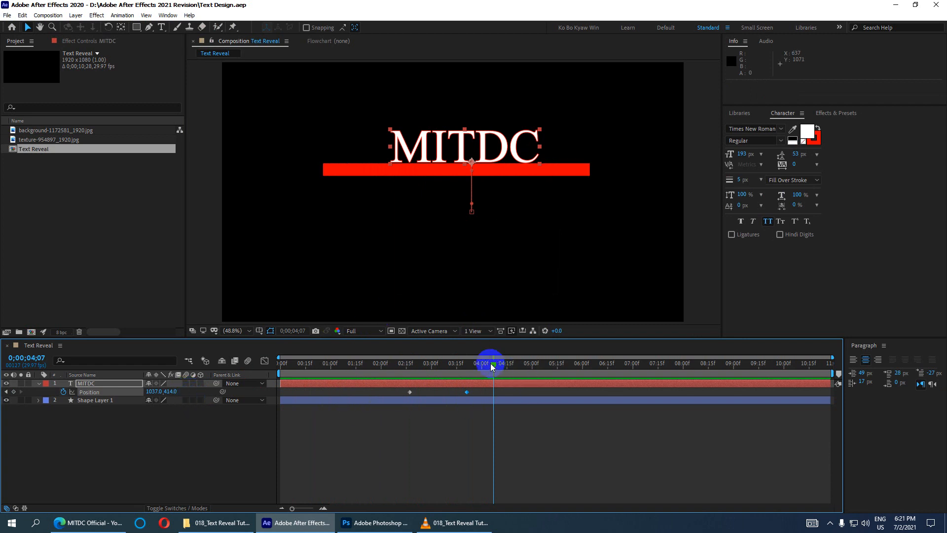
Step: At 0;00;02;18, with no layer selected, draw a rectangle shape about 1277 by 299 px covering the red bar and MITDC text
left_click_drag(492, 365, 414, 373)
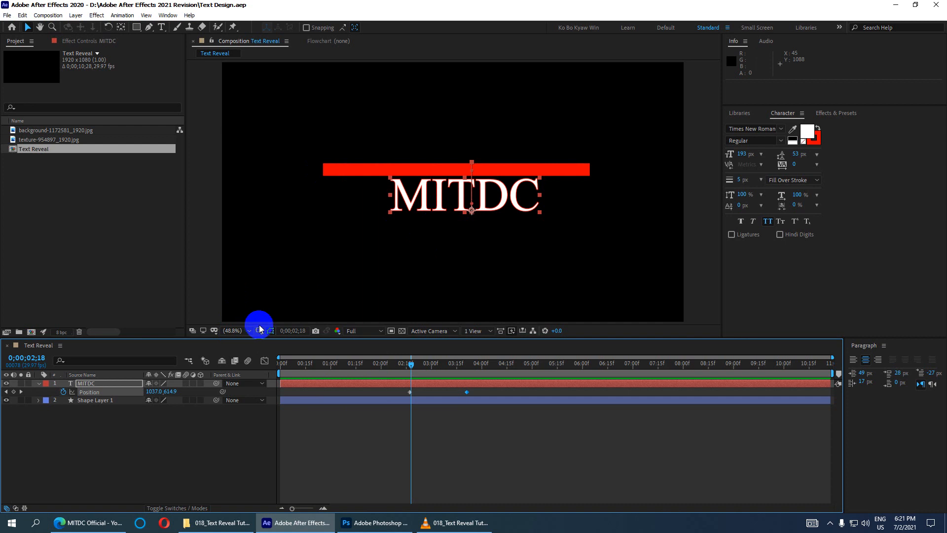
left_click(101, 424)
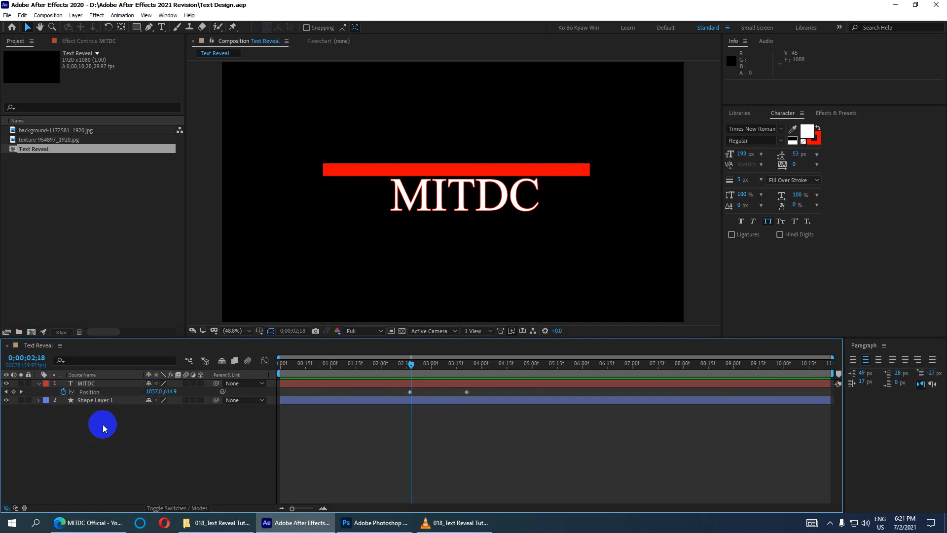
left_click_drag(137, 29, 176, 29)
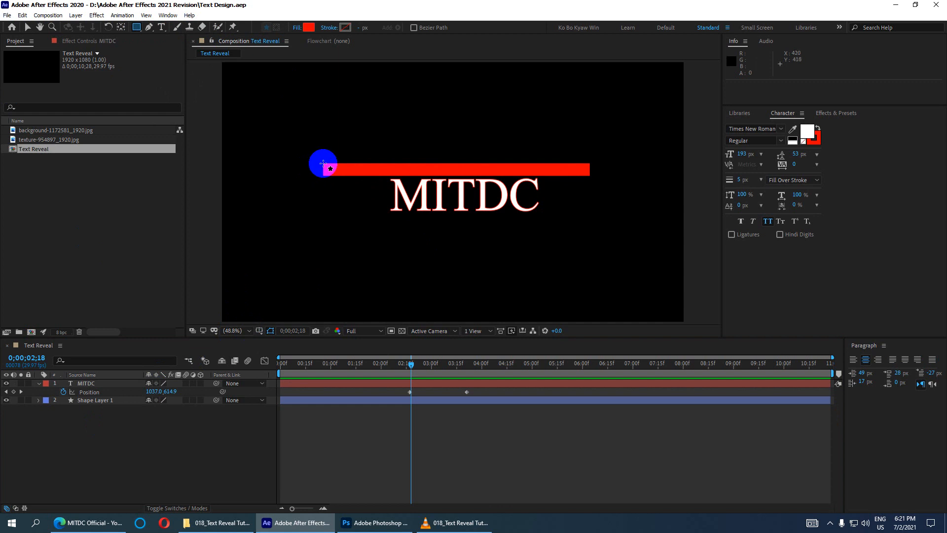
mouse_move(313, 163)
left_mouse_down()
mouse_move(360, 201)
mouse_move(620, 234)
left_mouse_up()
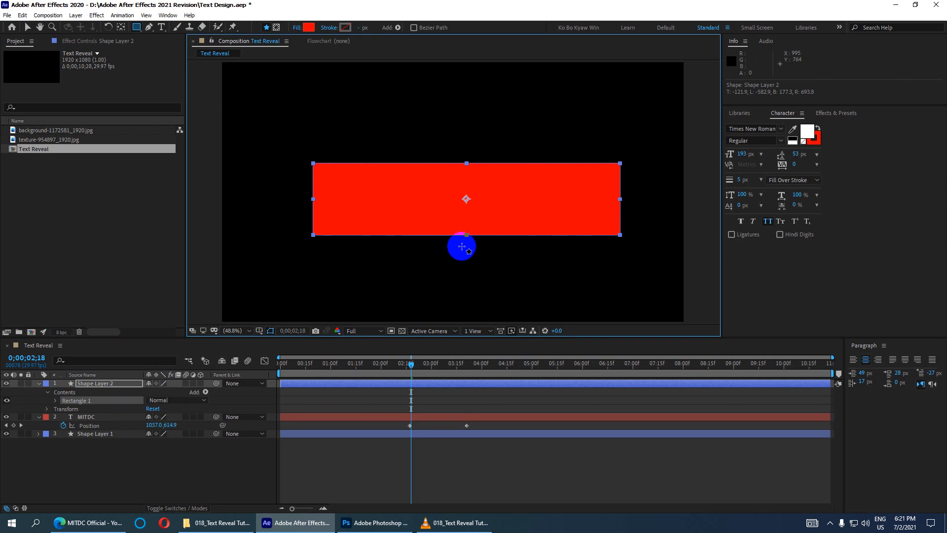
Step: Set the MITDC layer's track matte to Alpha Inverted Matte using Shape Layer 2, the large red rectangle
left_click(98, 384)
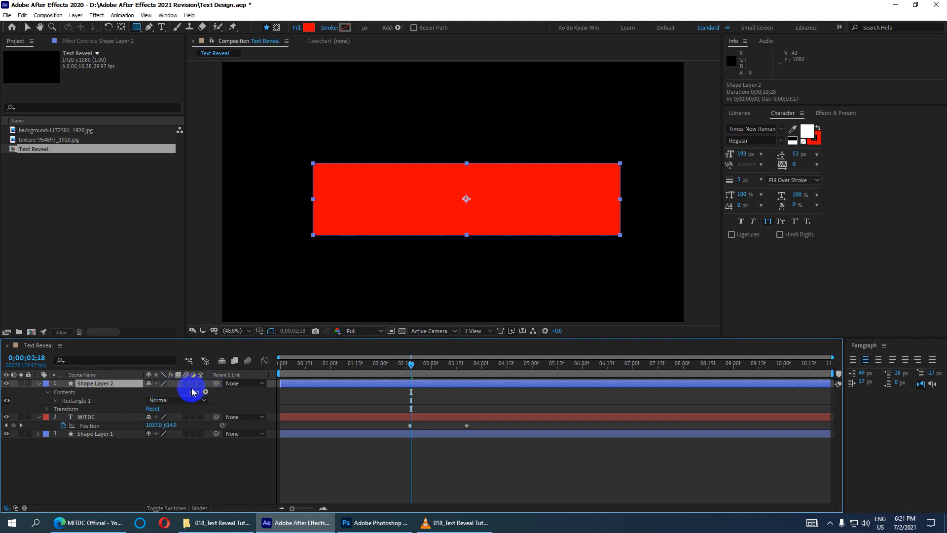
key("F4")
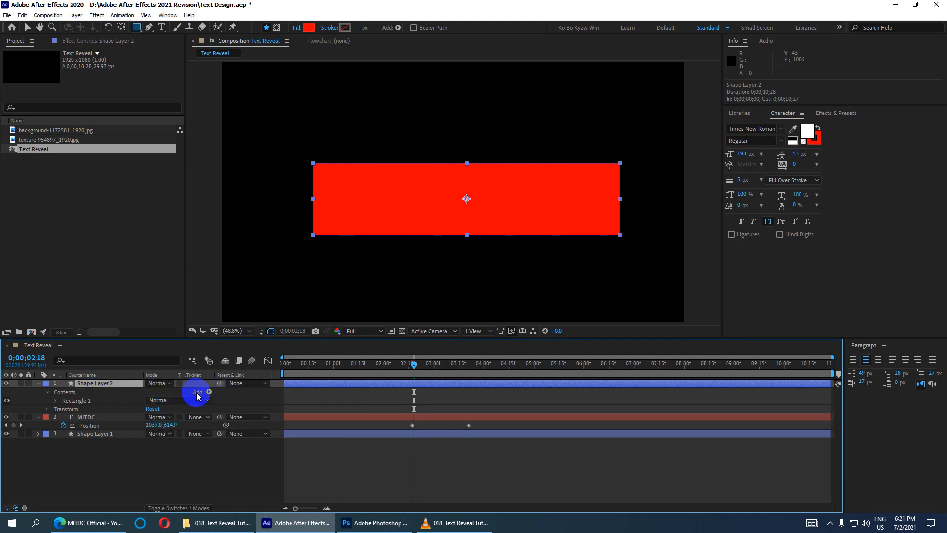
left_click(38, 383)
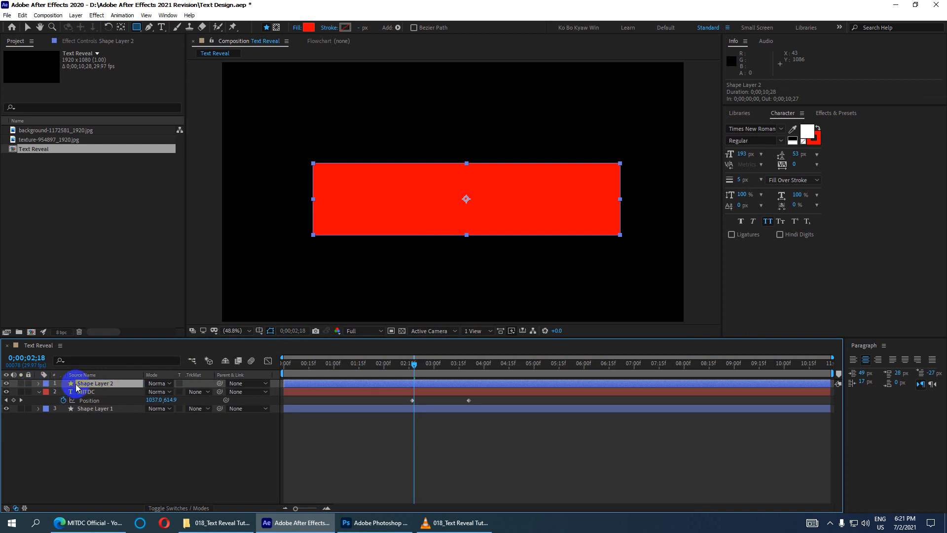
left_click(113, 461)
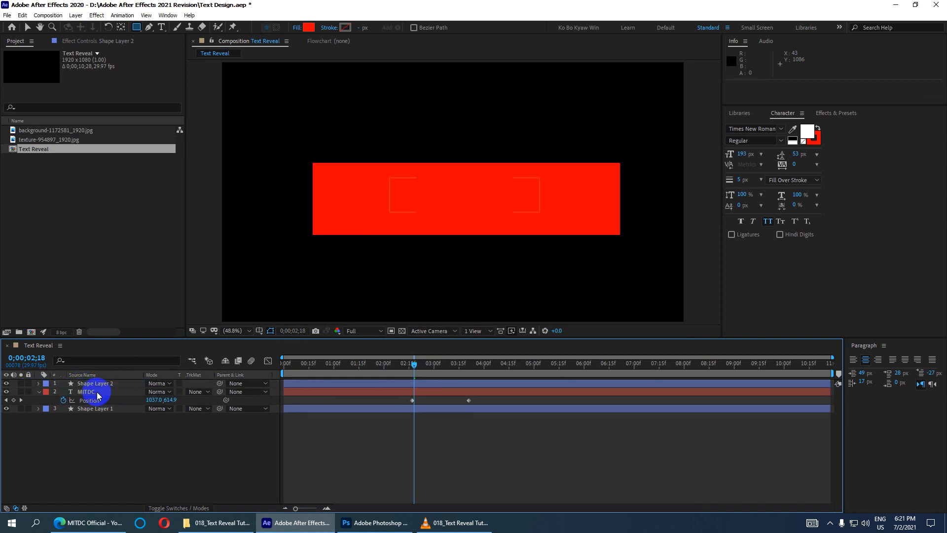
left_click(131, 391)
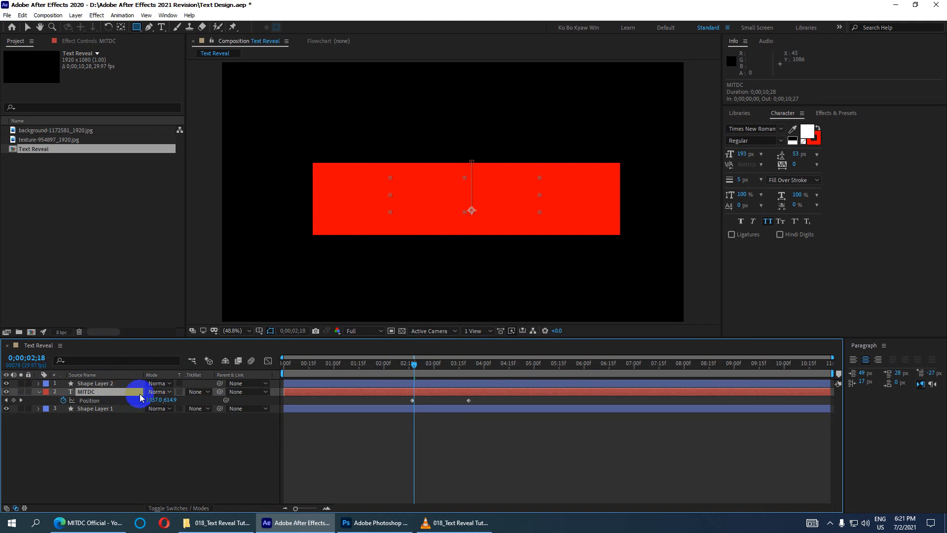
left_click(205, 390)
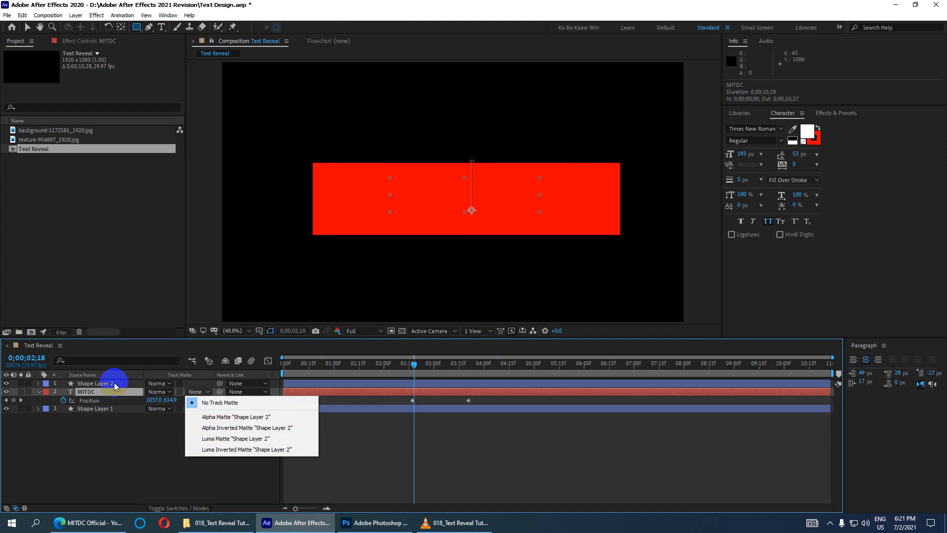
left_click(247, 428)
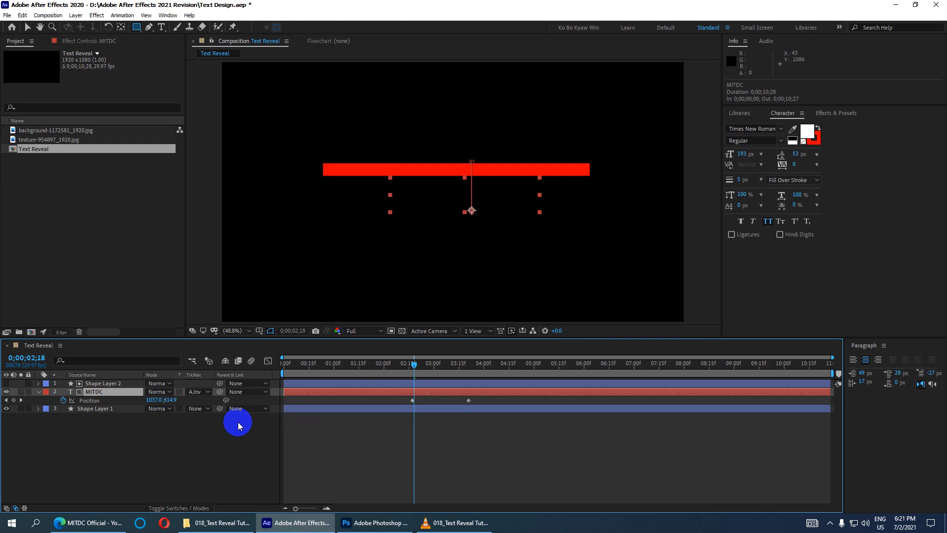
Step: Preview the matted MITDC text reveal from the start of the timeline and save the project
left_click_drag(414, 368, 258, 372)
key("space")
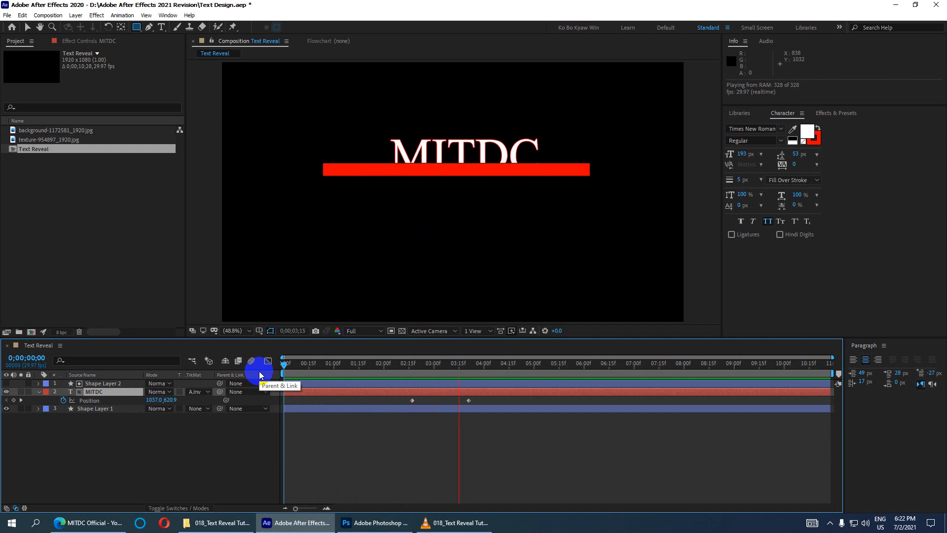
left_click(459, 234)
key("ctrl+s")
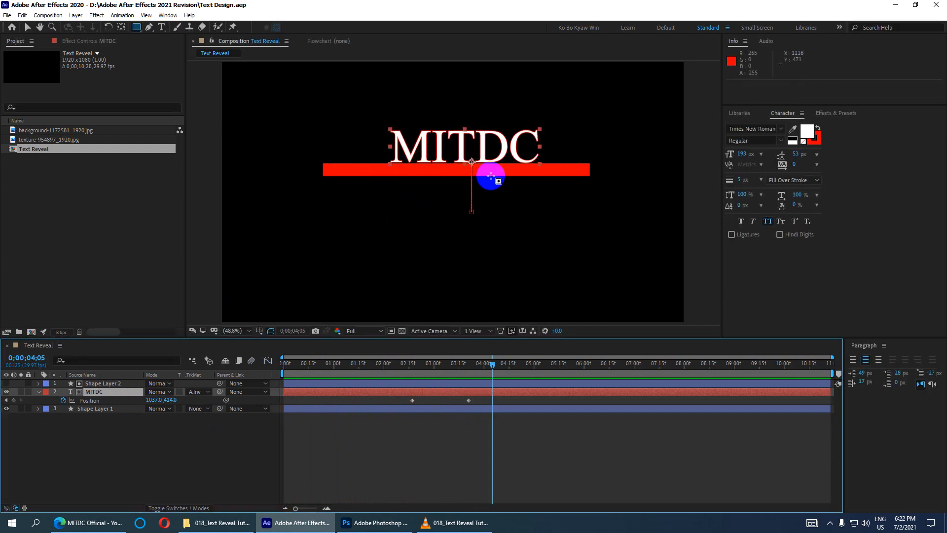
Step: Replay the finished reveal from the start of the timeline, and switch to the MITDC Official YouTube channel in the web browser
left_click_drag(495, 365, 250, 352)
key("space")
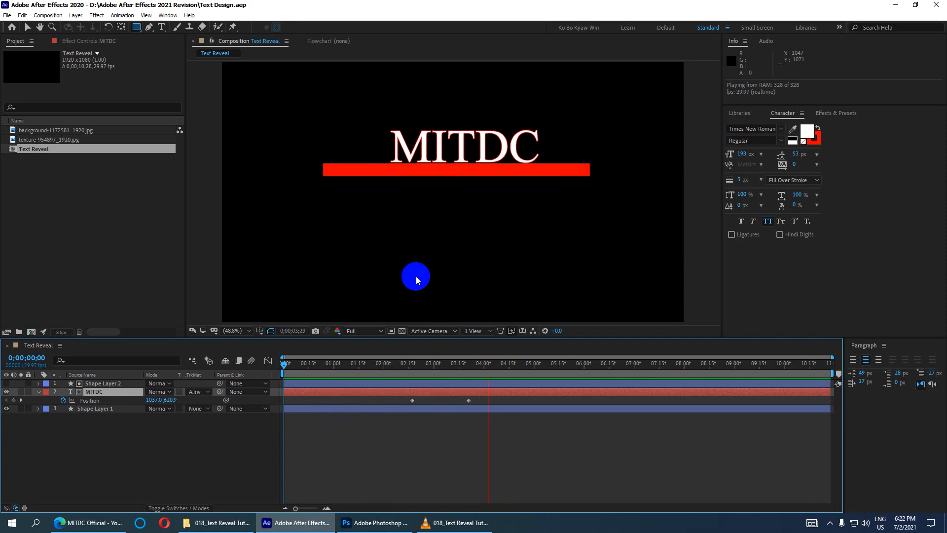
key("space")
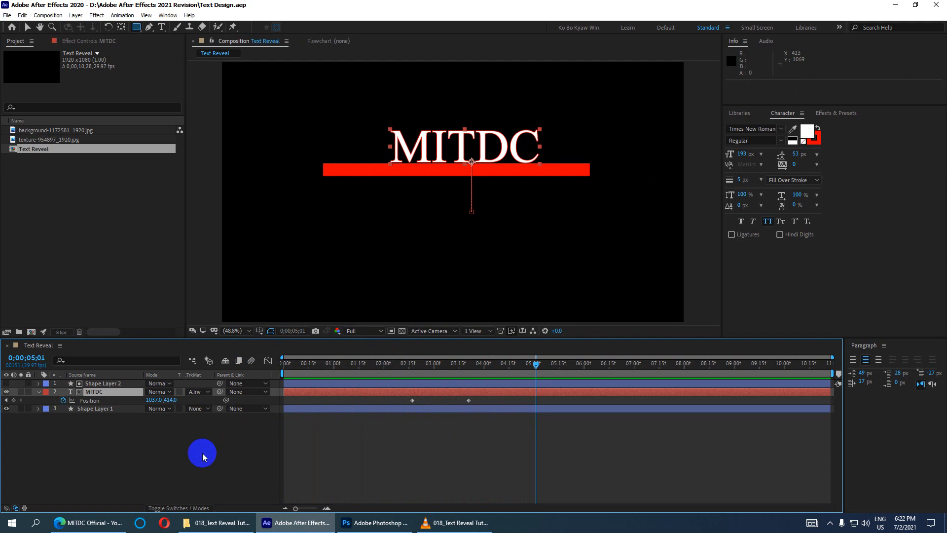
left_click(91, 522)
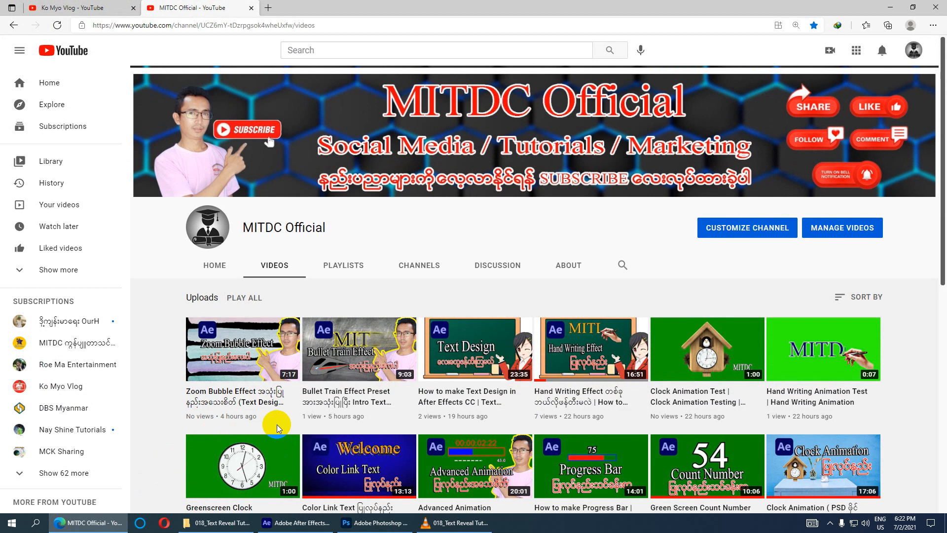